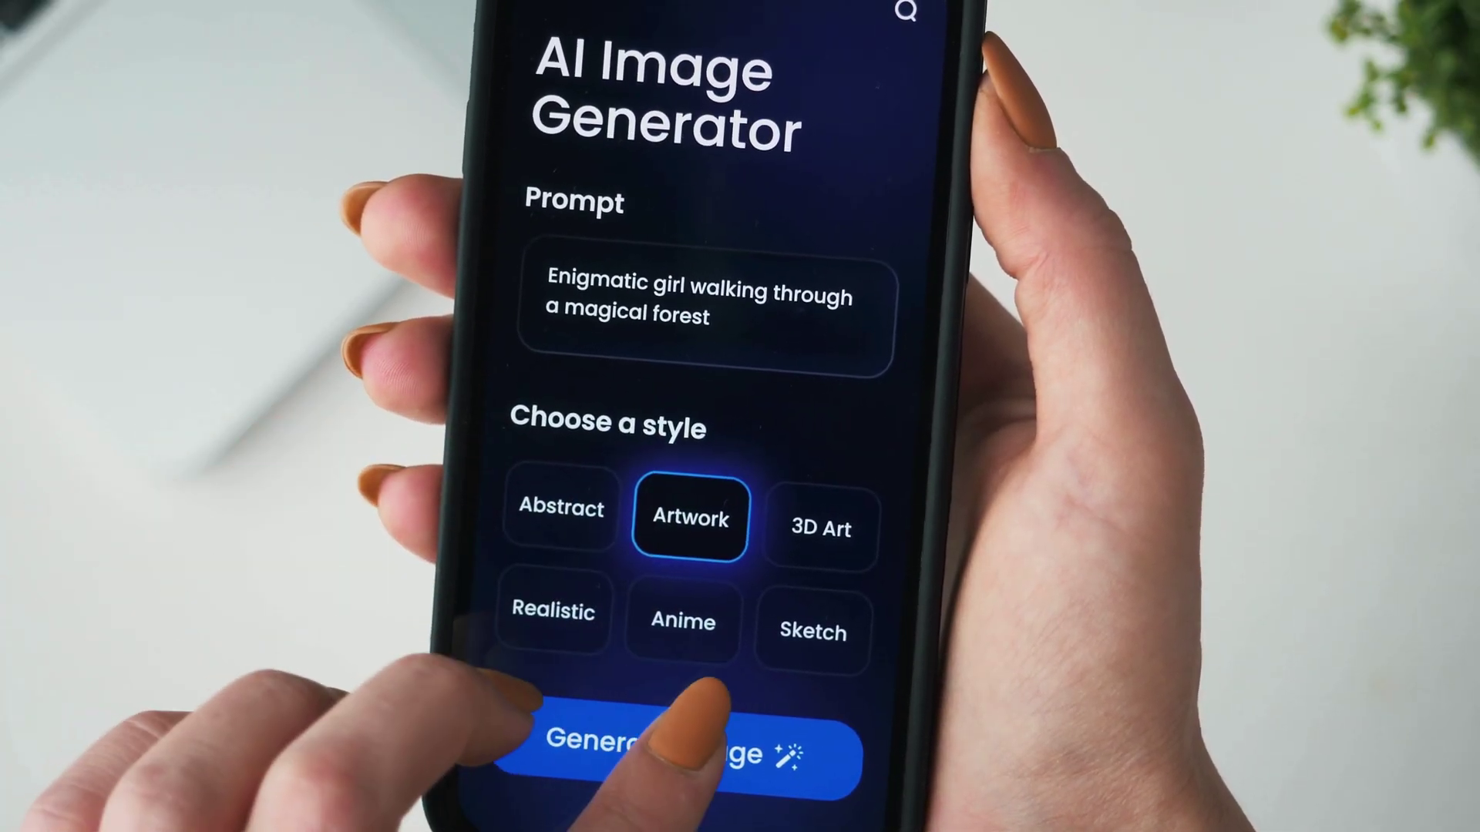
# Step: Search Google for 'pixnova ai'
pyautogui.click(690, 740)
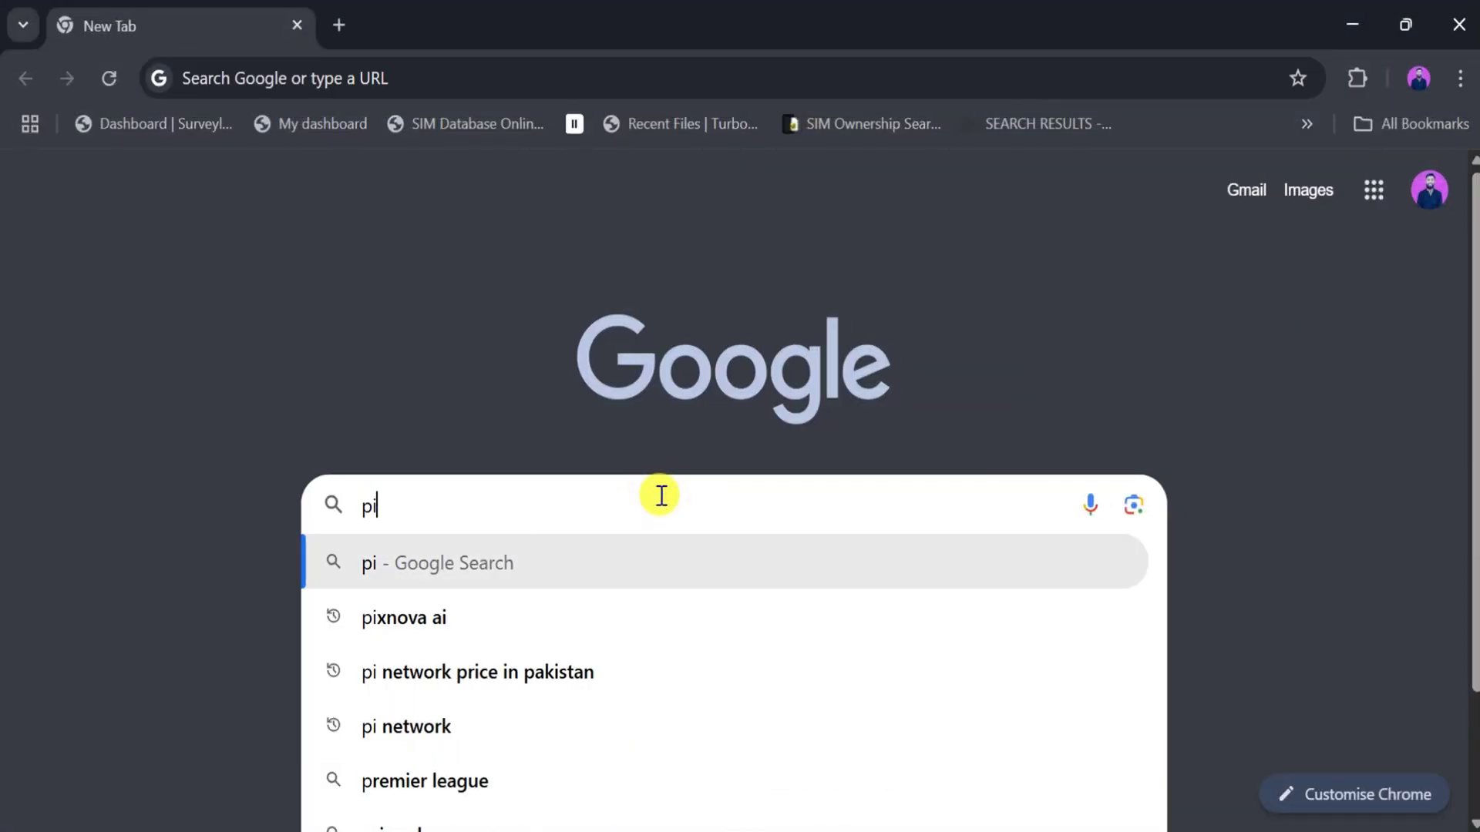
pyautogui.write('nova ai')
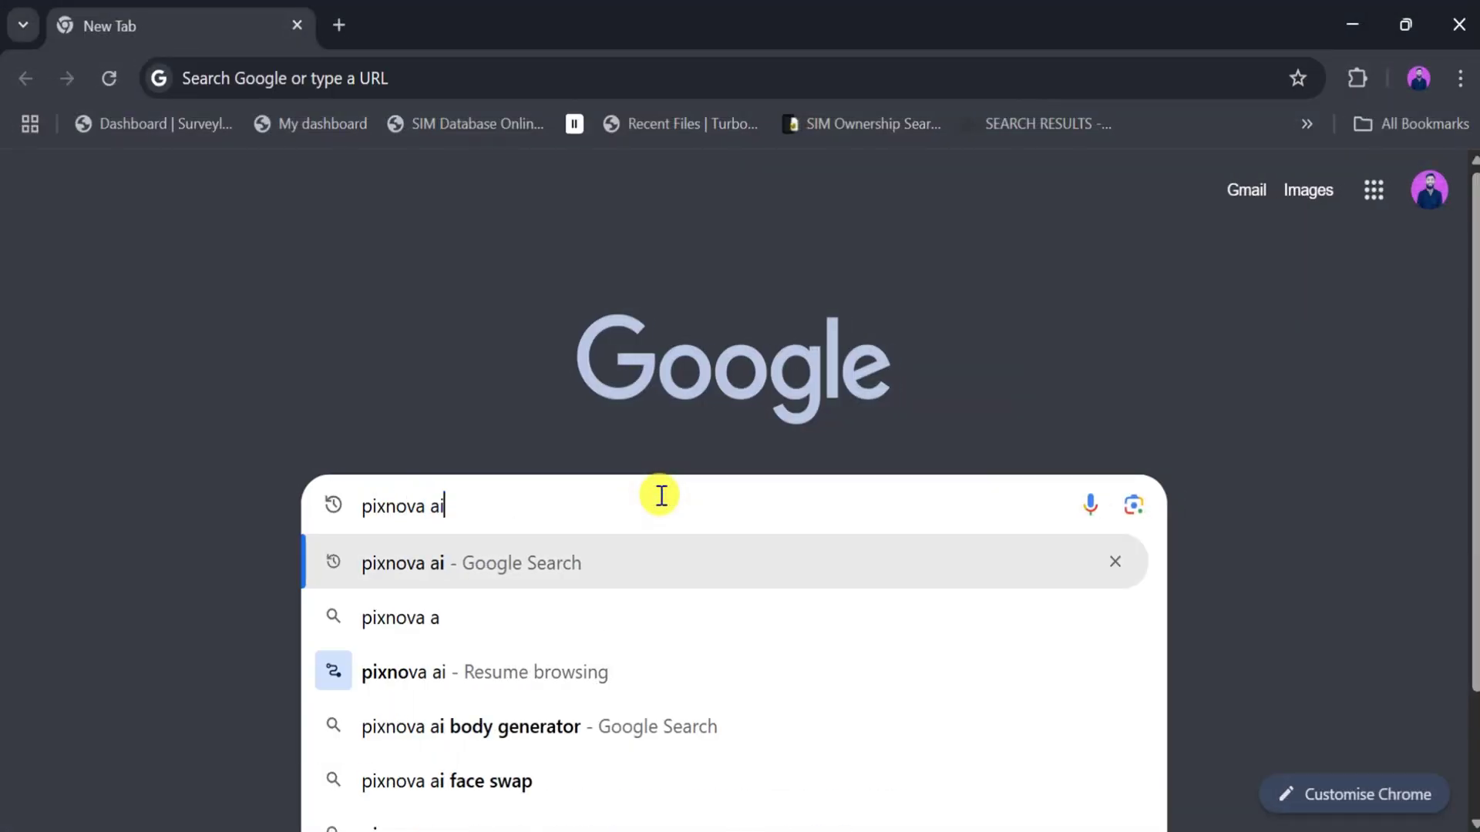
pyautogui.press('Return')
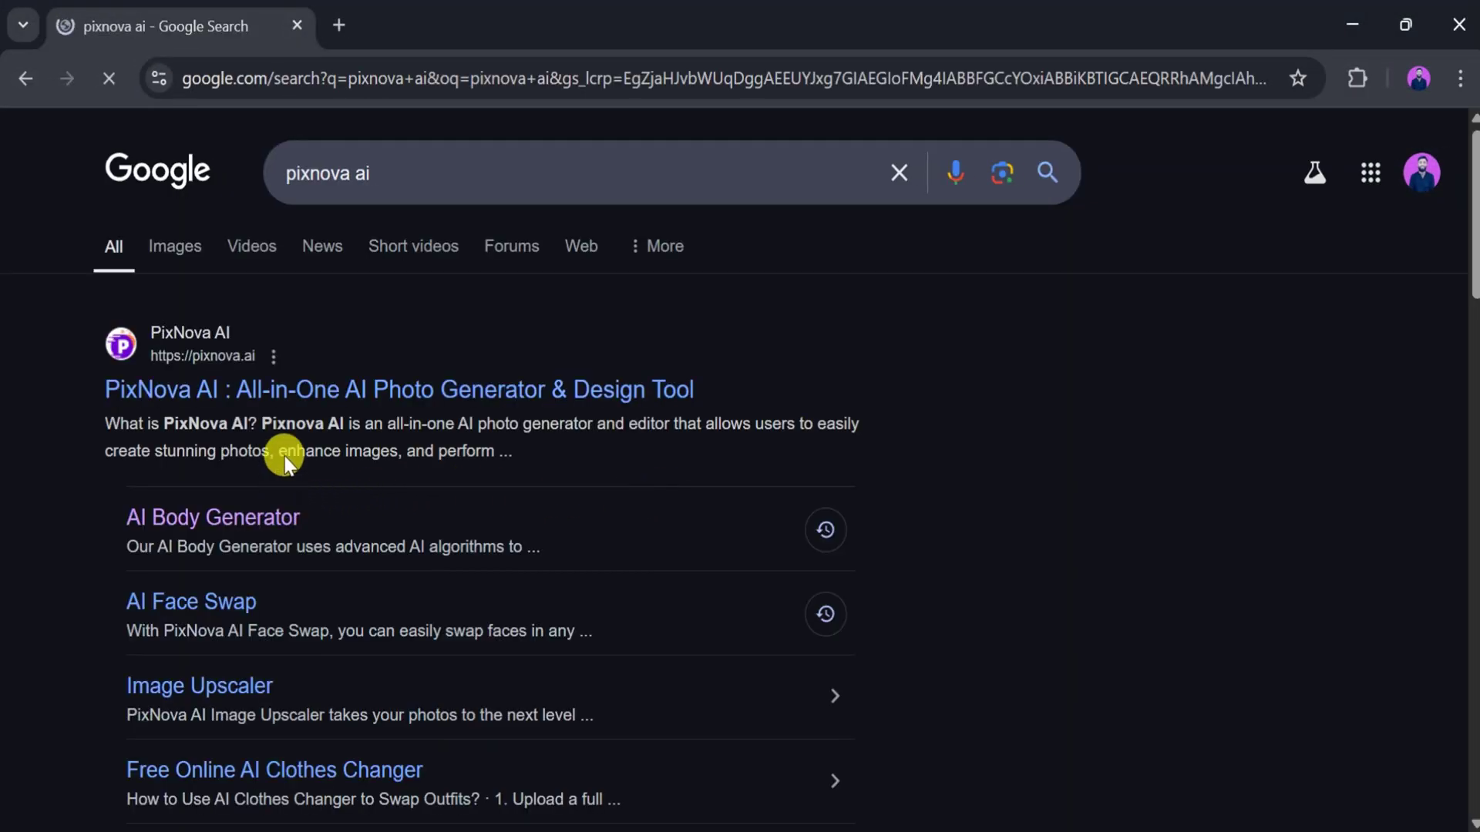
# Step: Open PixNova's AI Body Generator page and scroll down to the Playground prompt box
pyautogui.click(251, 516)
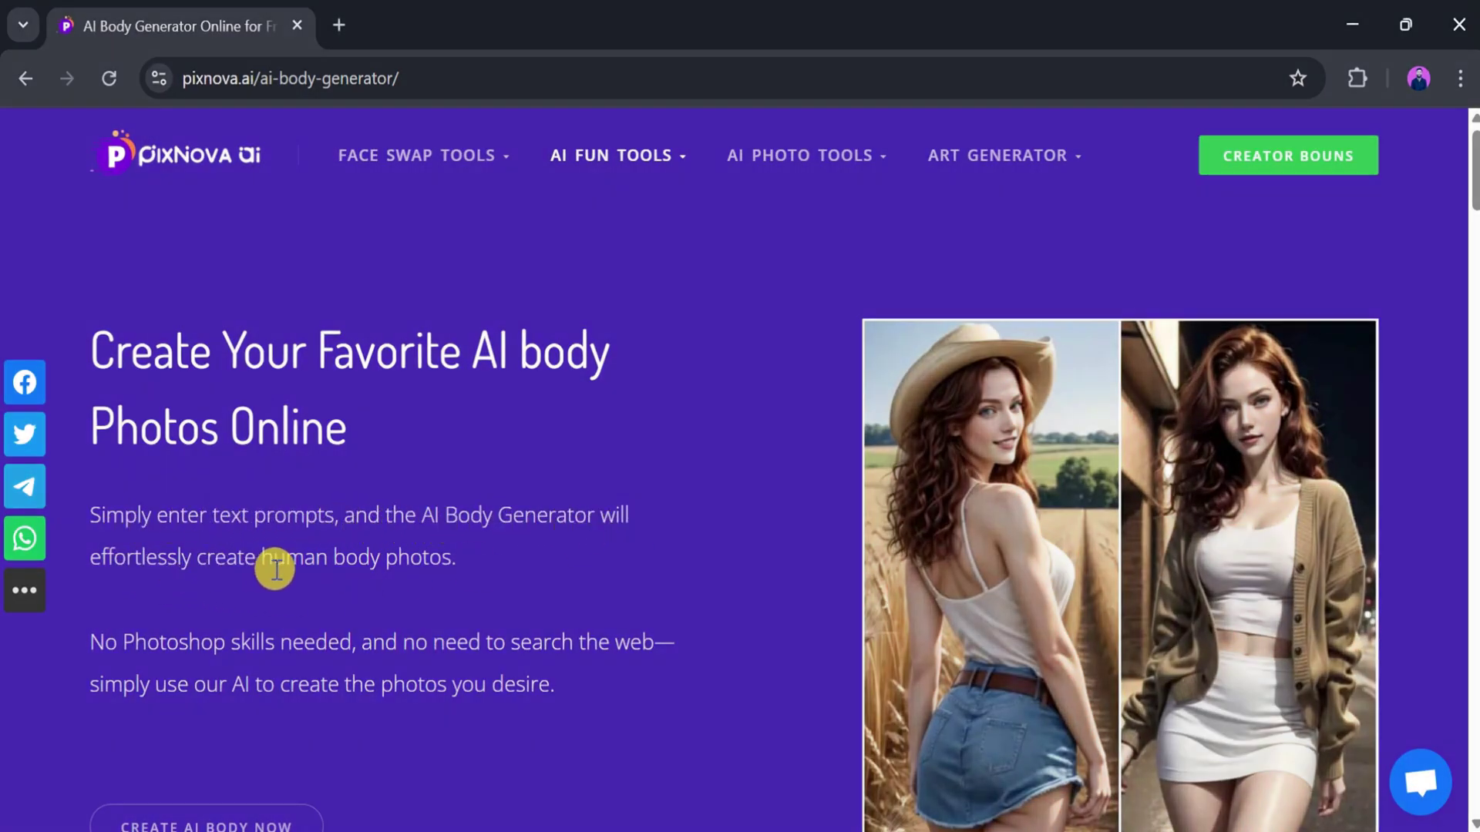
pyautogui.scroll(-2, 450, 572)
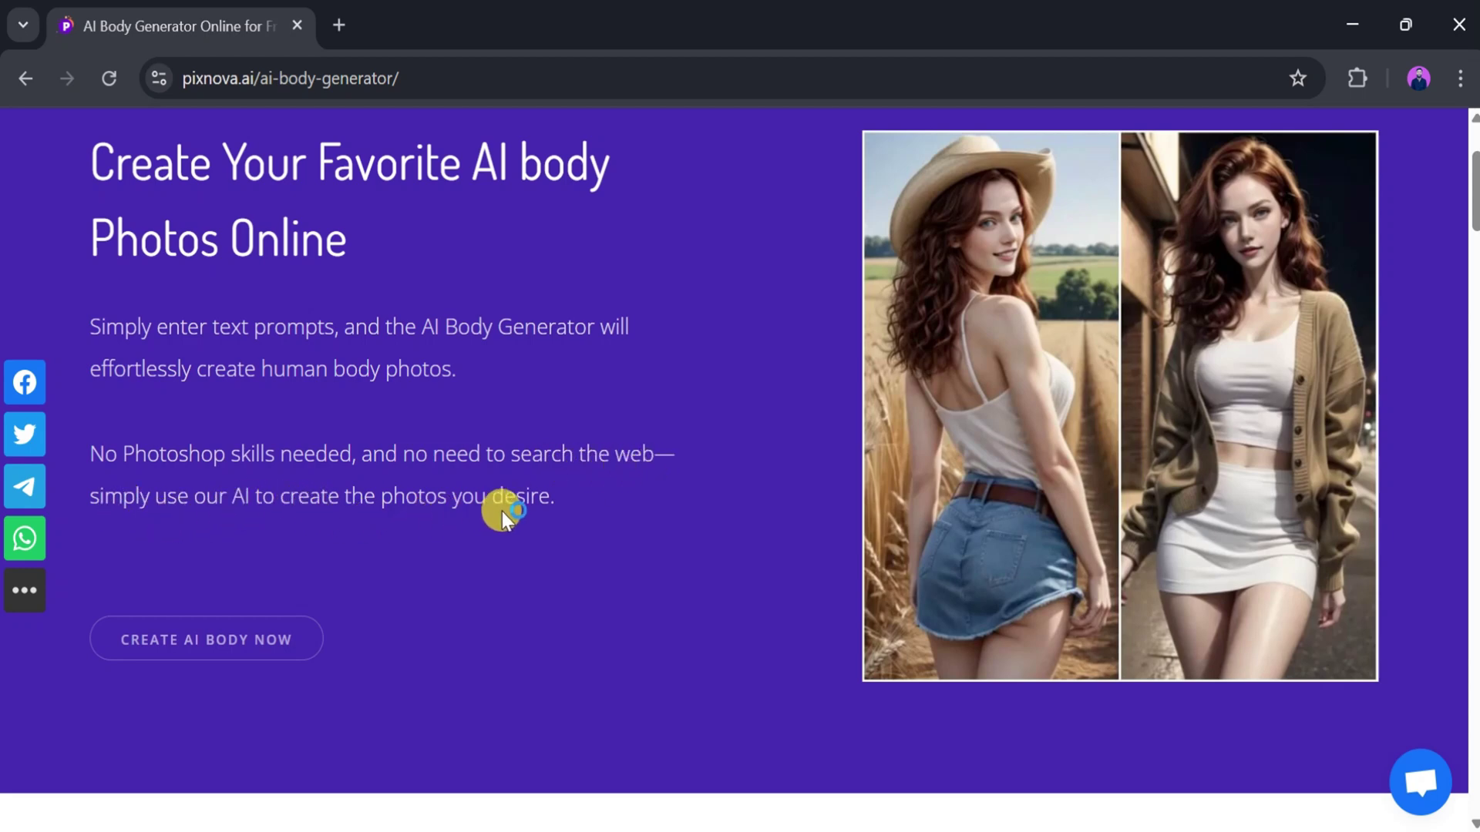
pyautogui.scroll(-10, 501, 512)
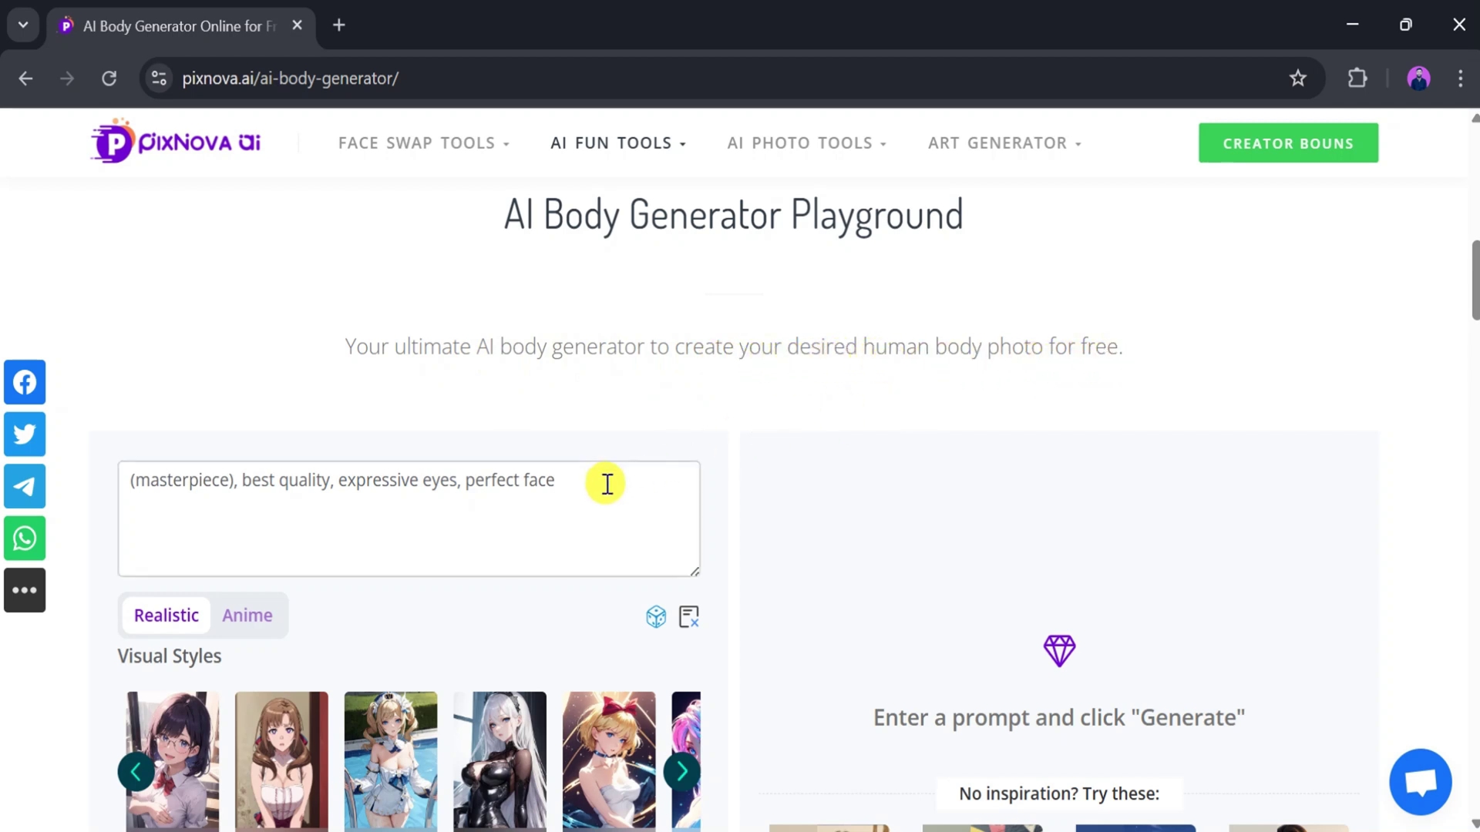
# Step: Preview the Anime character styles, switch back to Realistic, and scroll to the feature overview
pyautogui.scroll(-3, 604, 482)
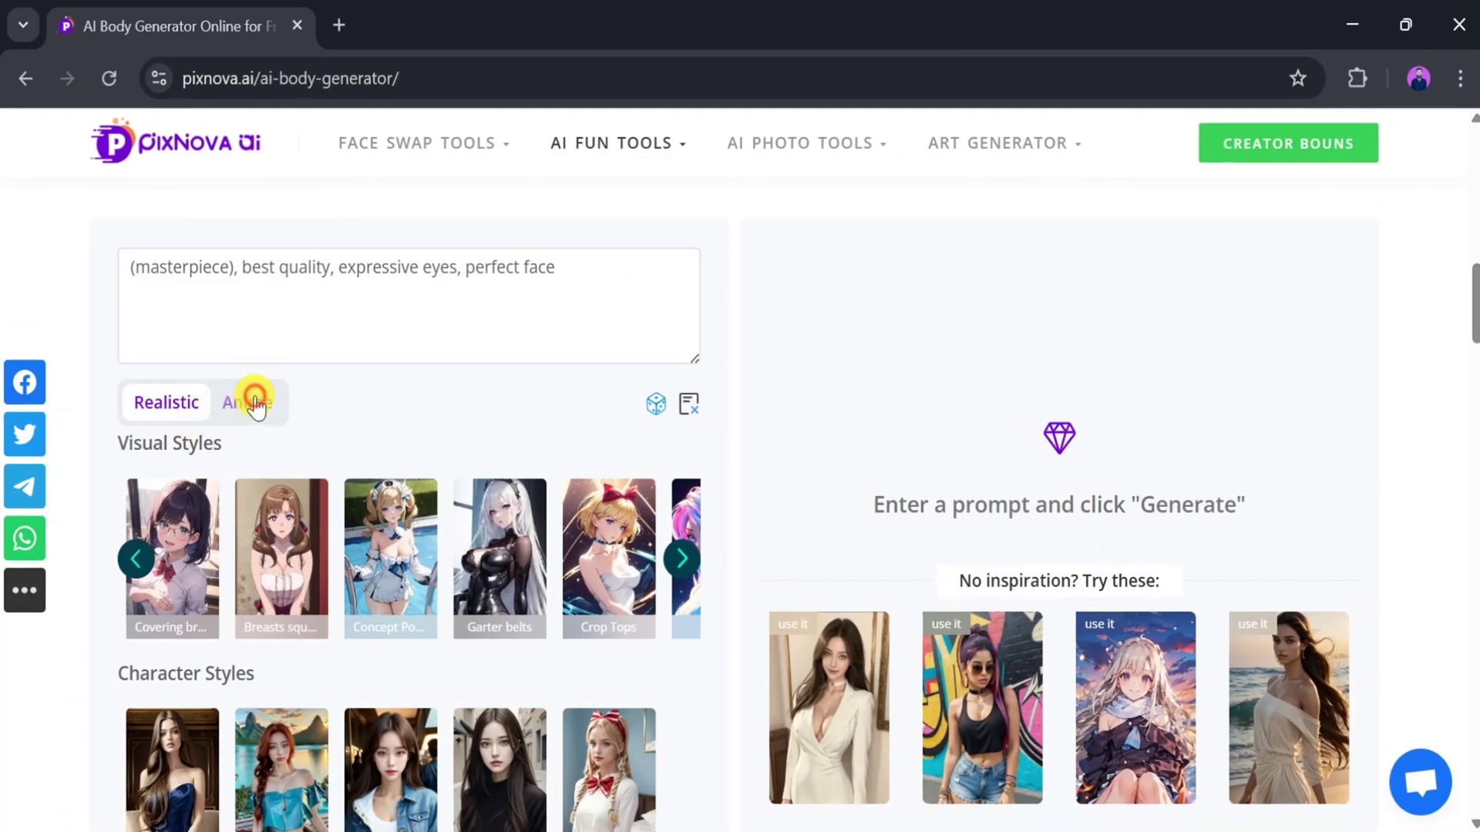
pyautogui.click(255, 403)
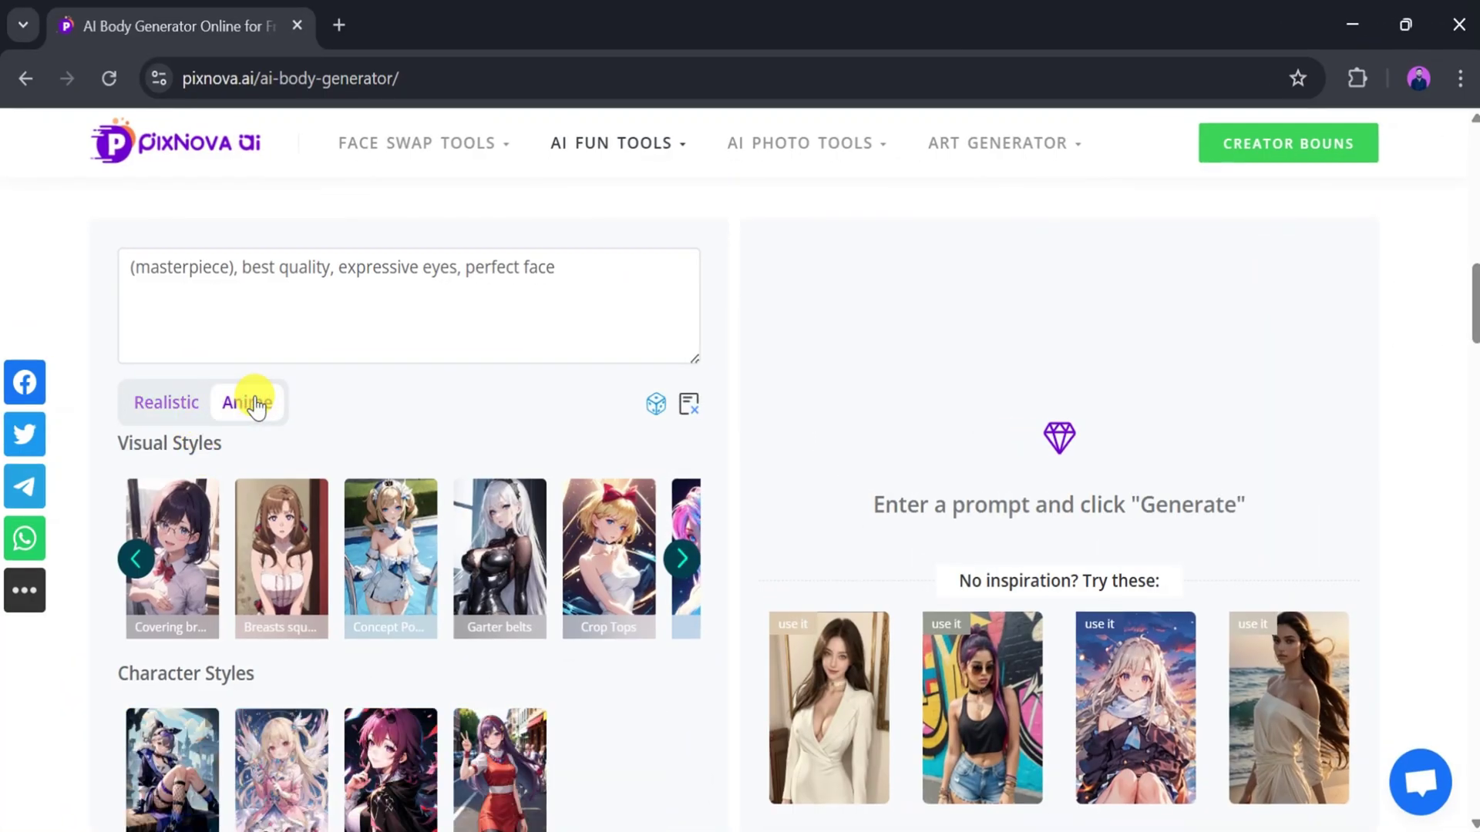
pyautogui.click(179, 416)
pyautogui.scroll(-9, 406, 424)
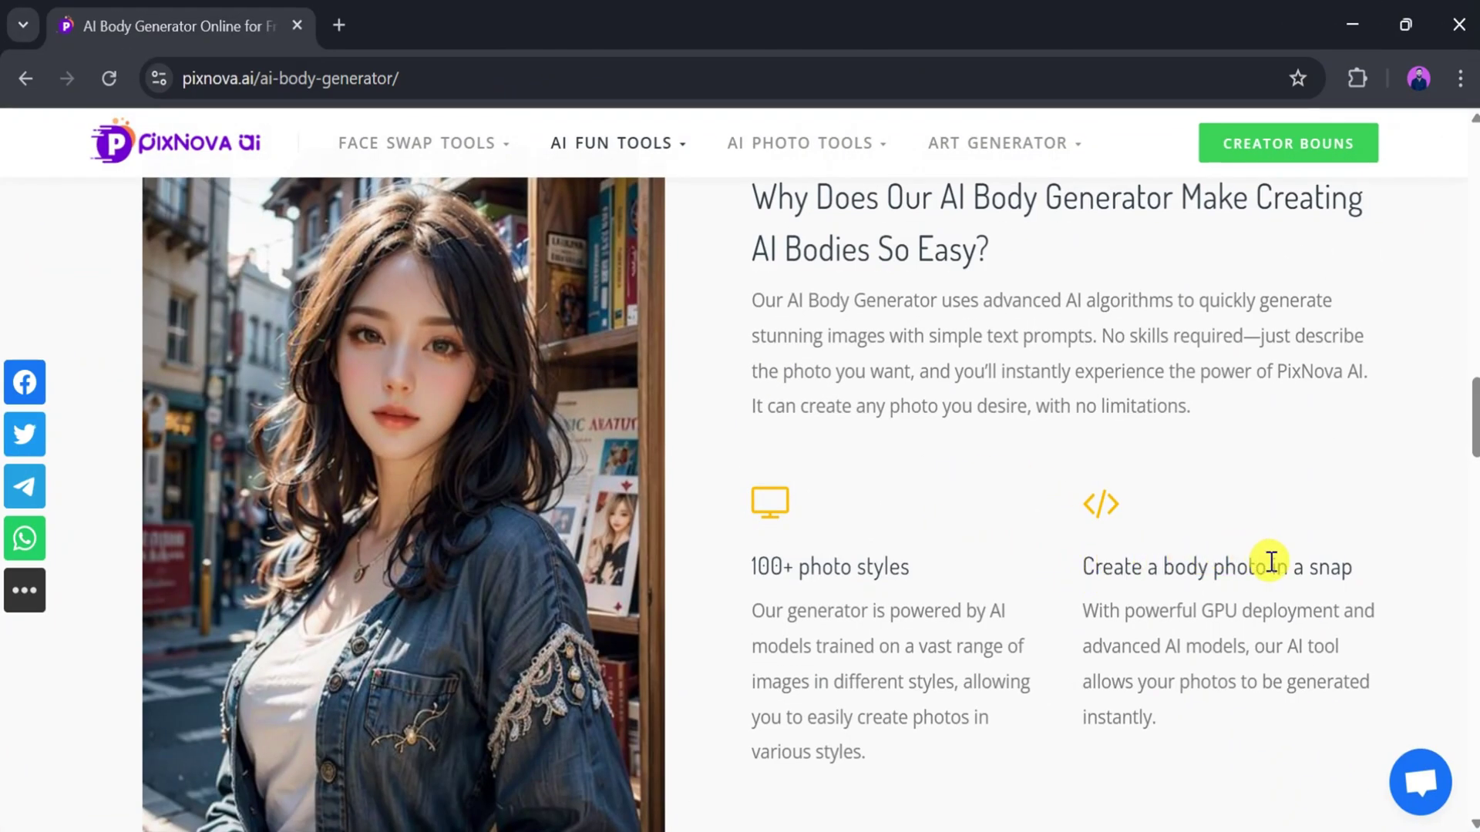
# Step: Scroll through the three-step 'How to Create' guide for AI body photos
pyautogui.scroll(-4, 1292, 561)
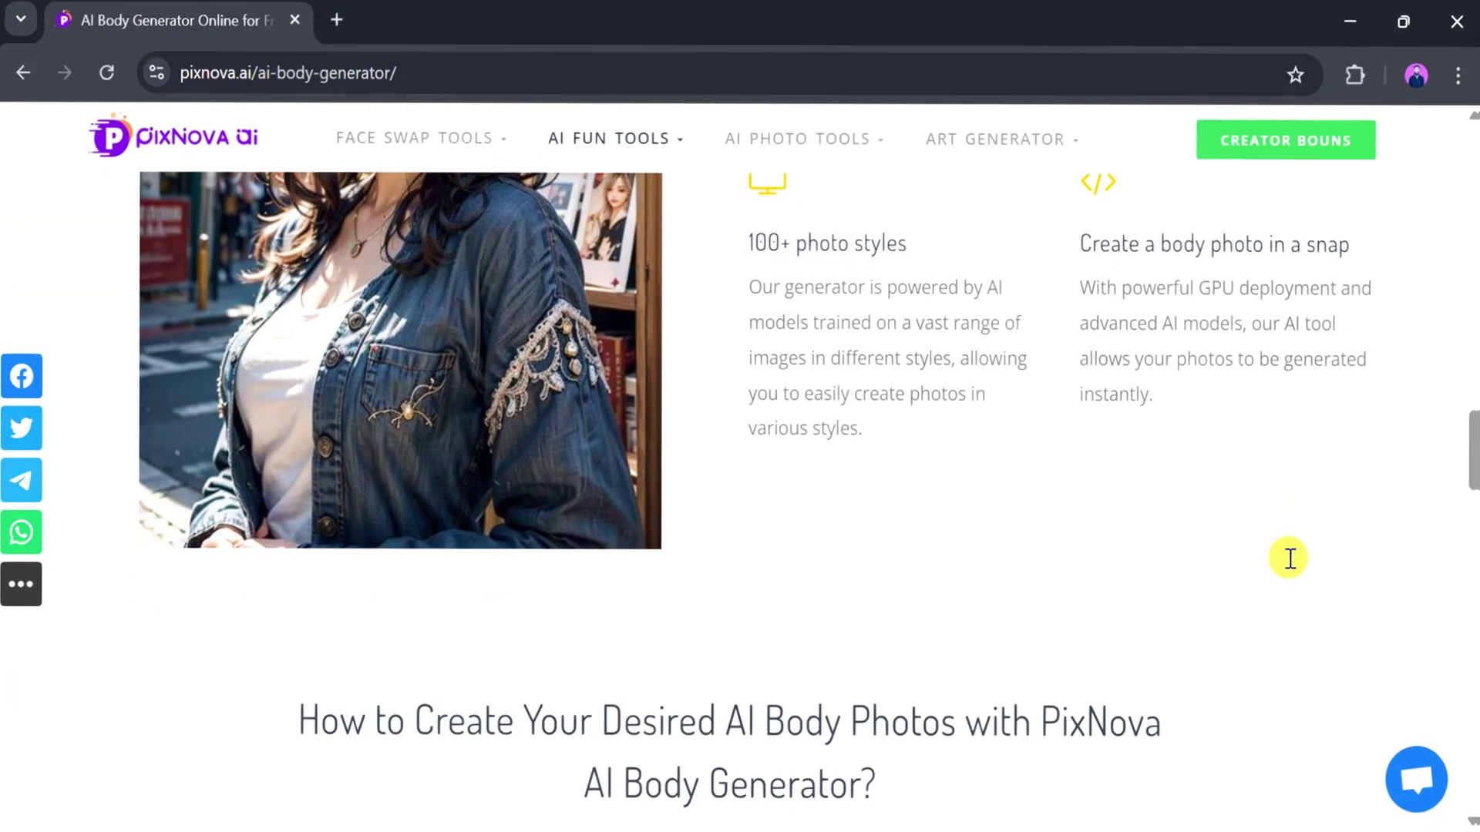
pyautogui.scroll(-3, 1292, 562)
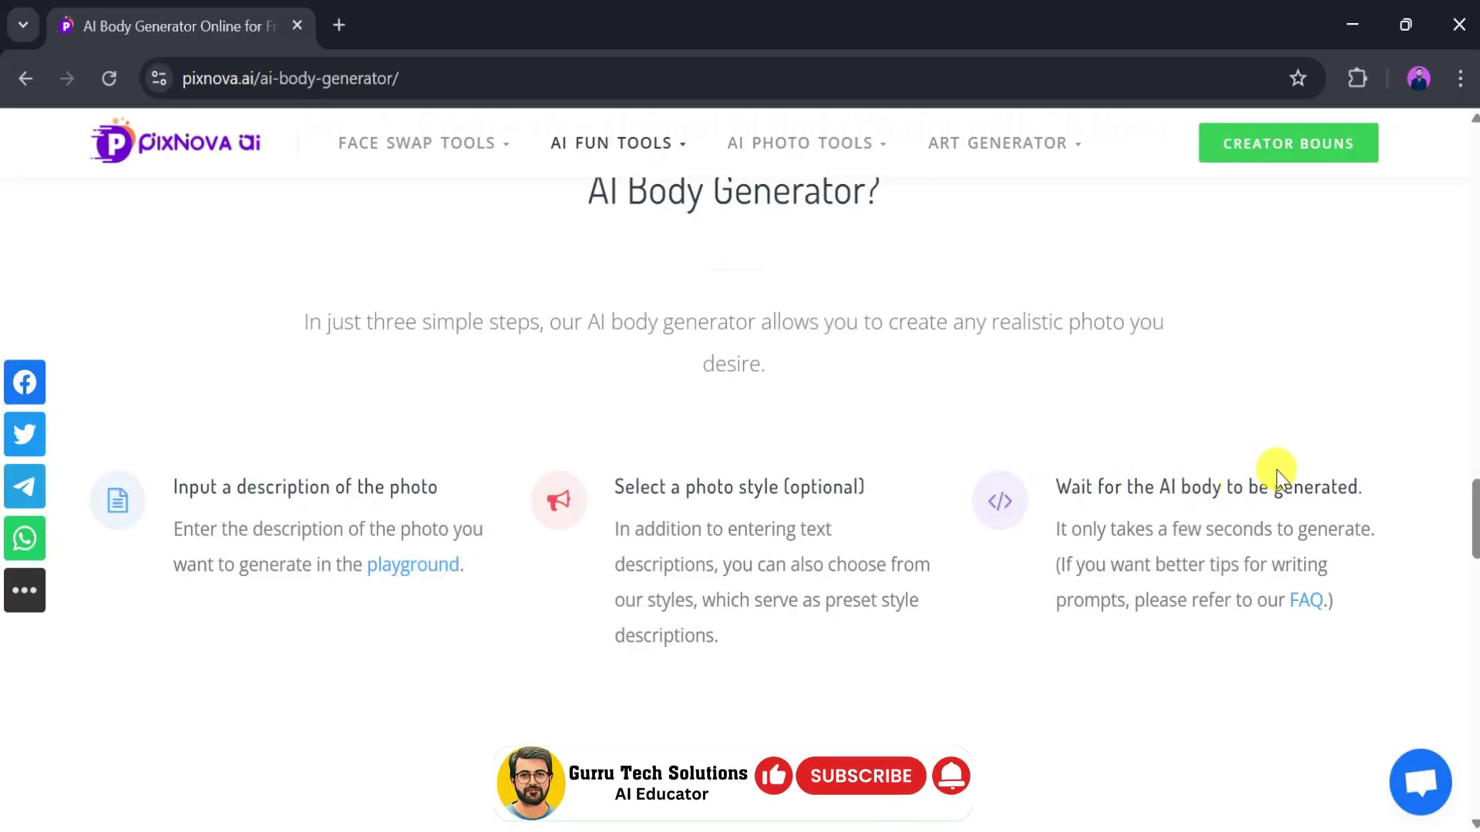
# Step: Generate a photo from the pasted white T-shirt and jeans prompt using the second realistic style
pyautogui.scroll(4, 962, 409)
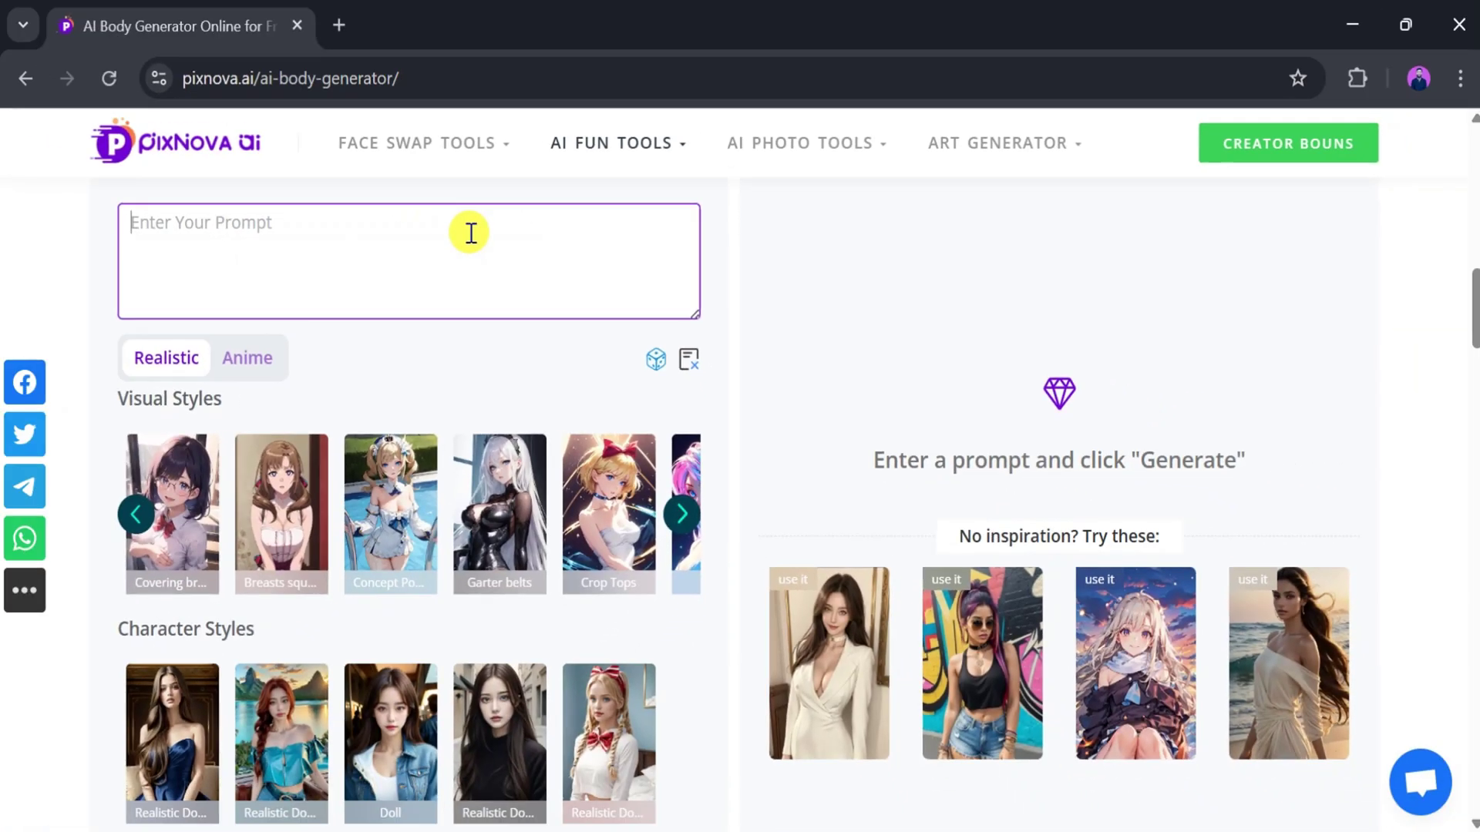
pyautogui.hotkey('ctrl', 'v')
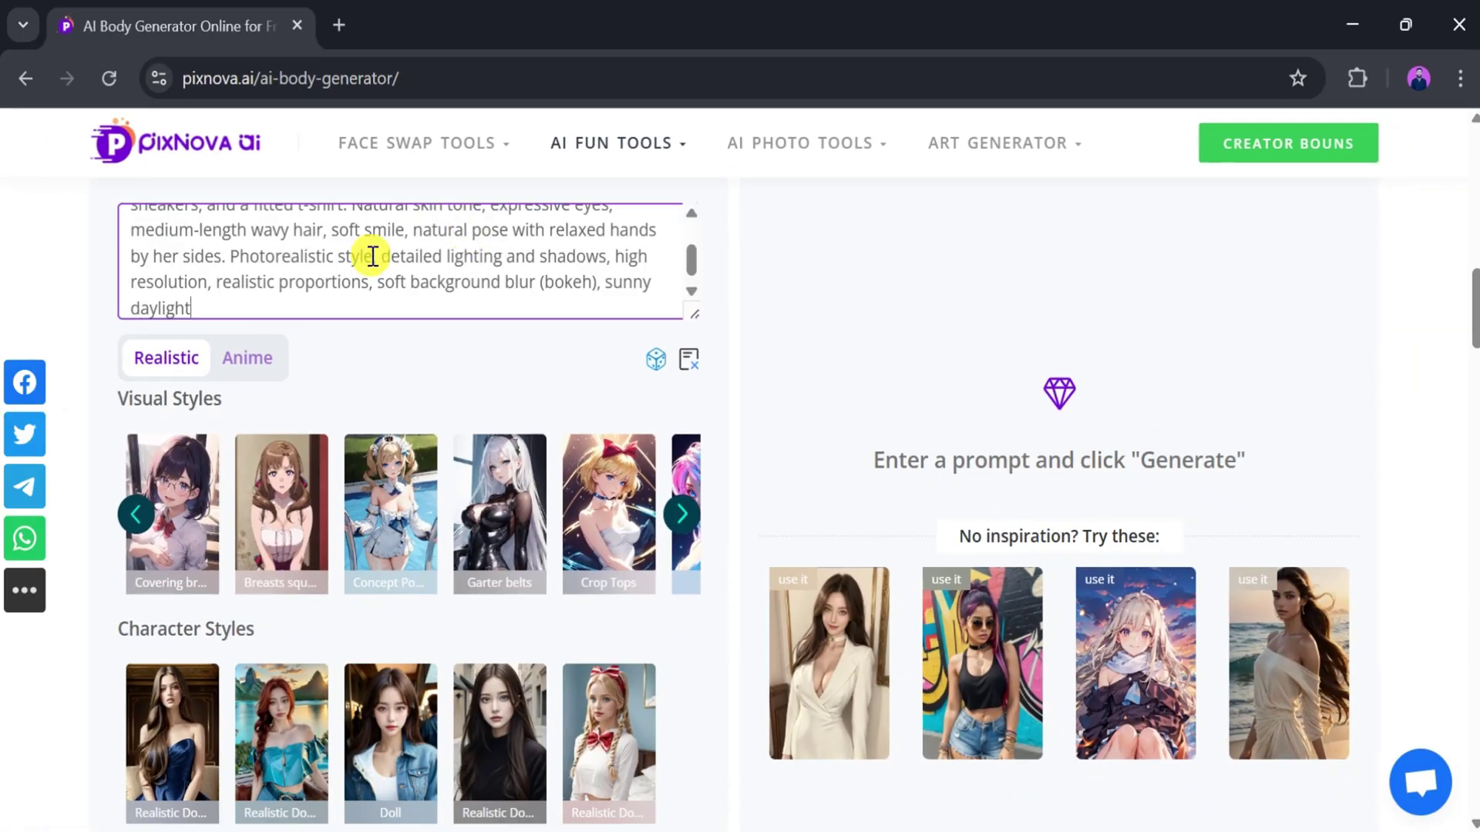
pyautogui.scroll(1, 380, 258)
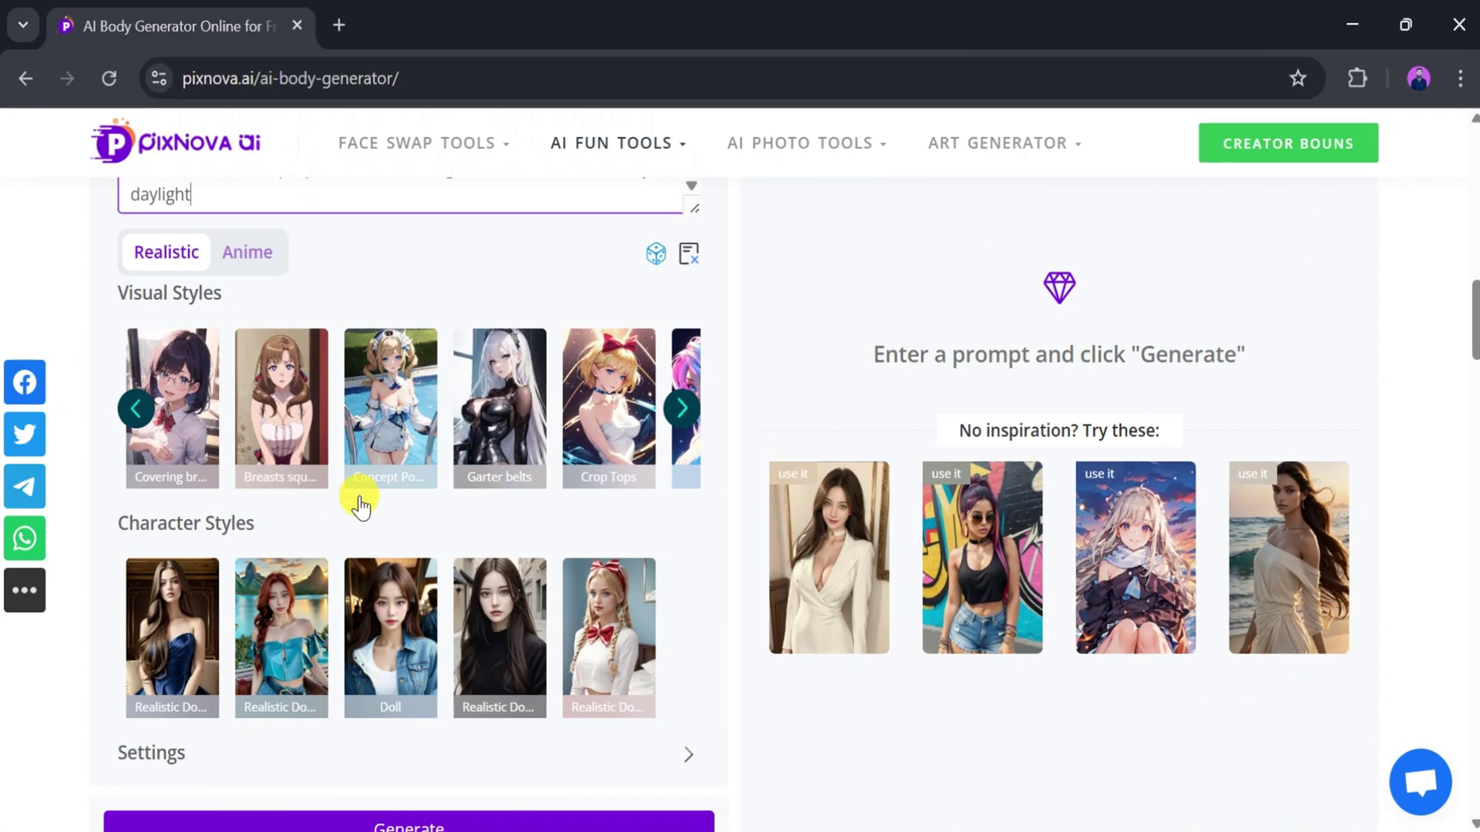
pyautogui.click(297, 624)
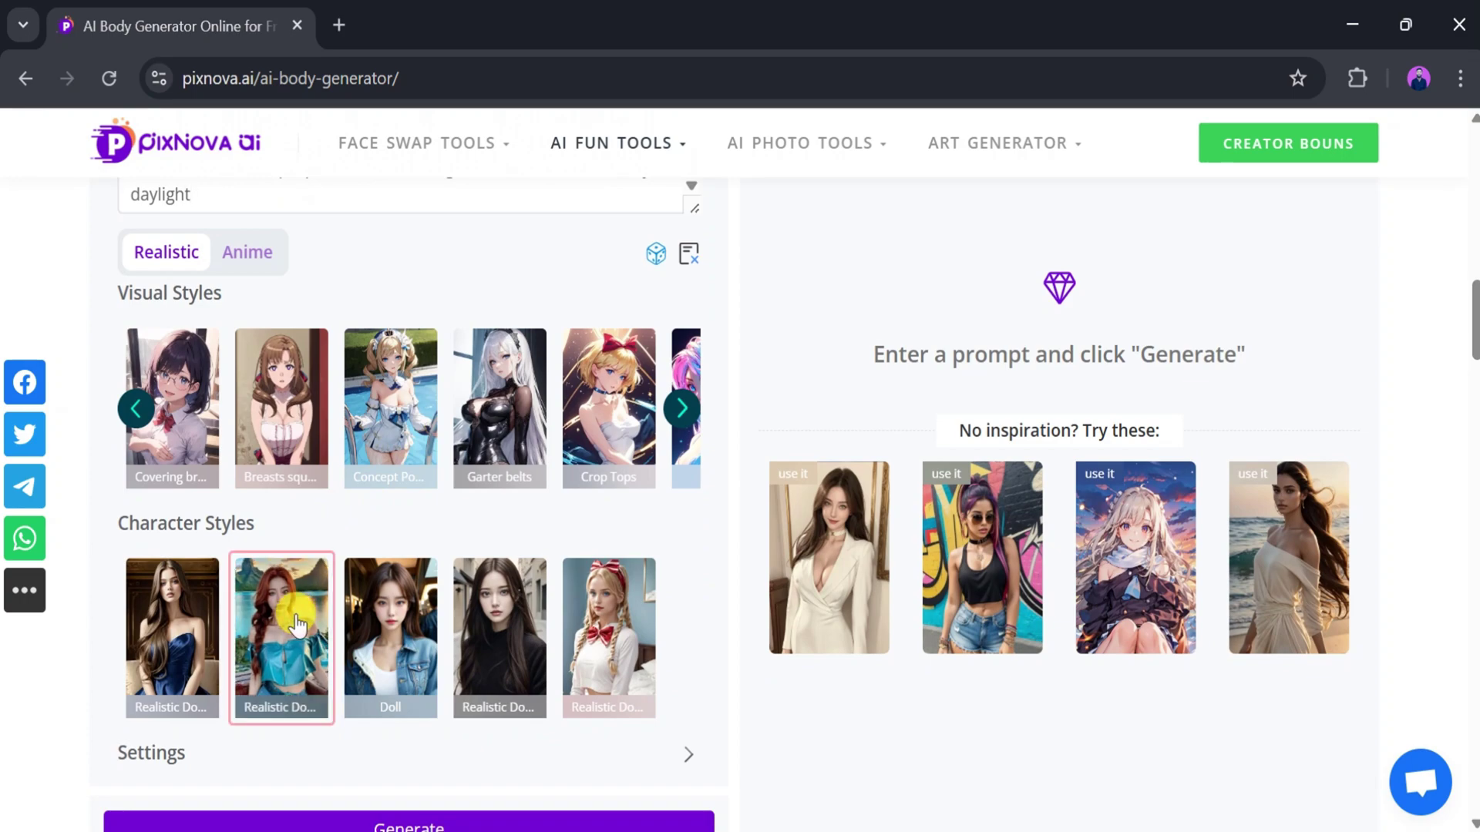
pyautogui.scroll(-1, 407, 763)
pyautogui.click(408, 775)
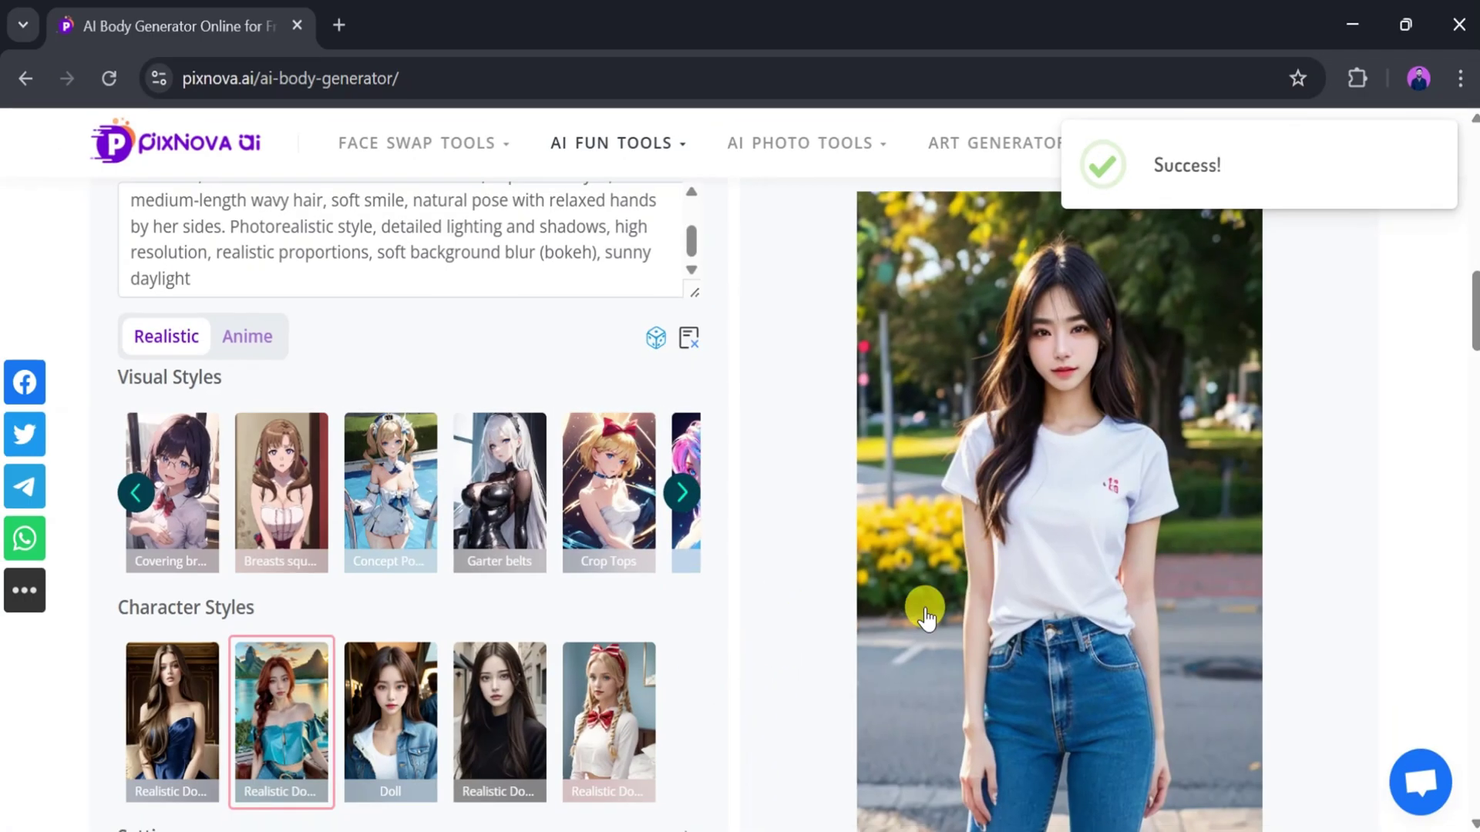
pyautogui.scroll(-2, 914, 620)
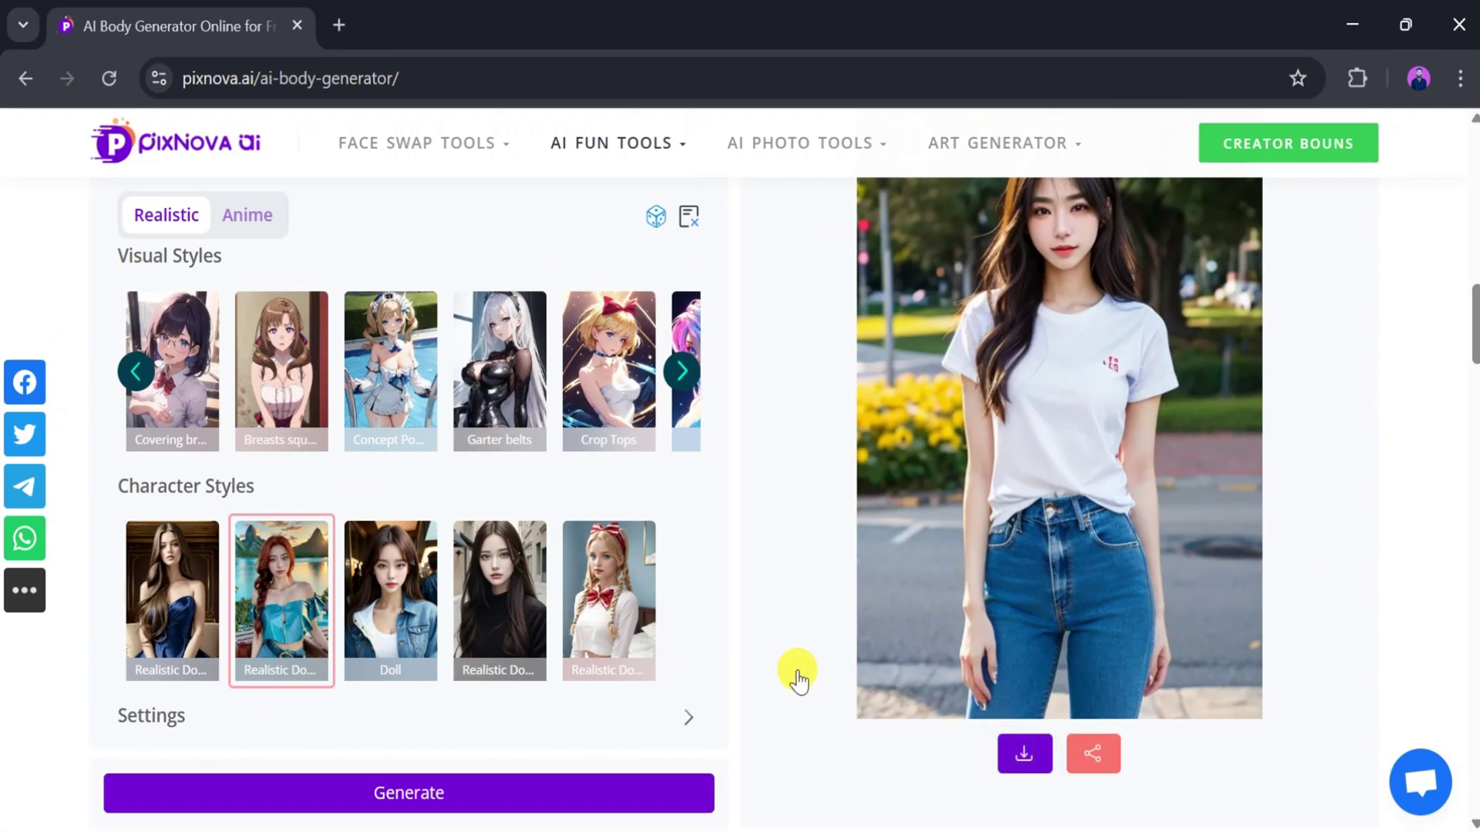
# Step: Regenerate the body photo using the first character style
pyautogui.click(173, 580)
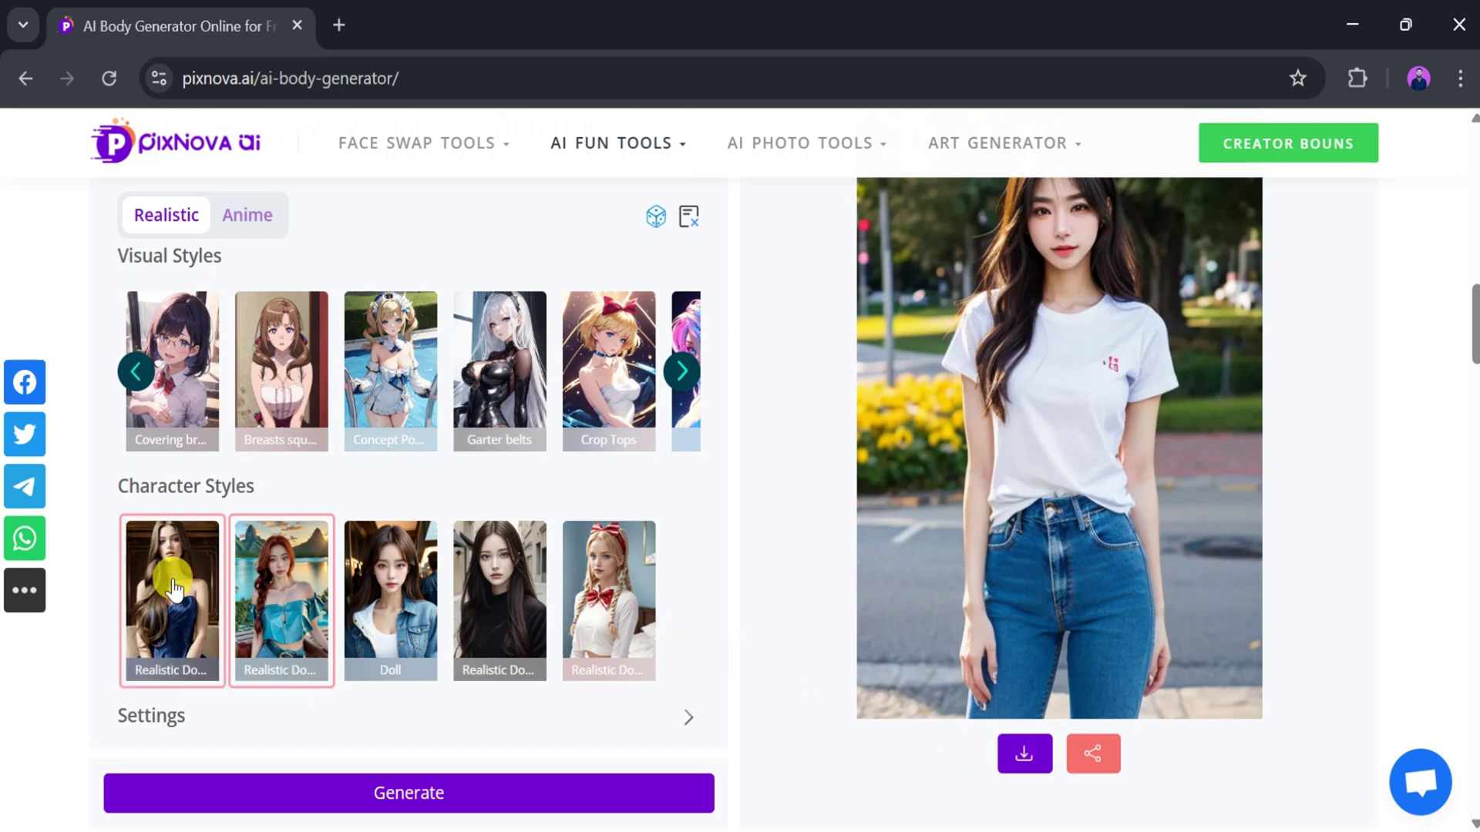
pyautogui.click(396, 783)
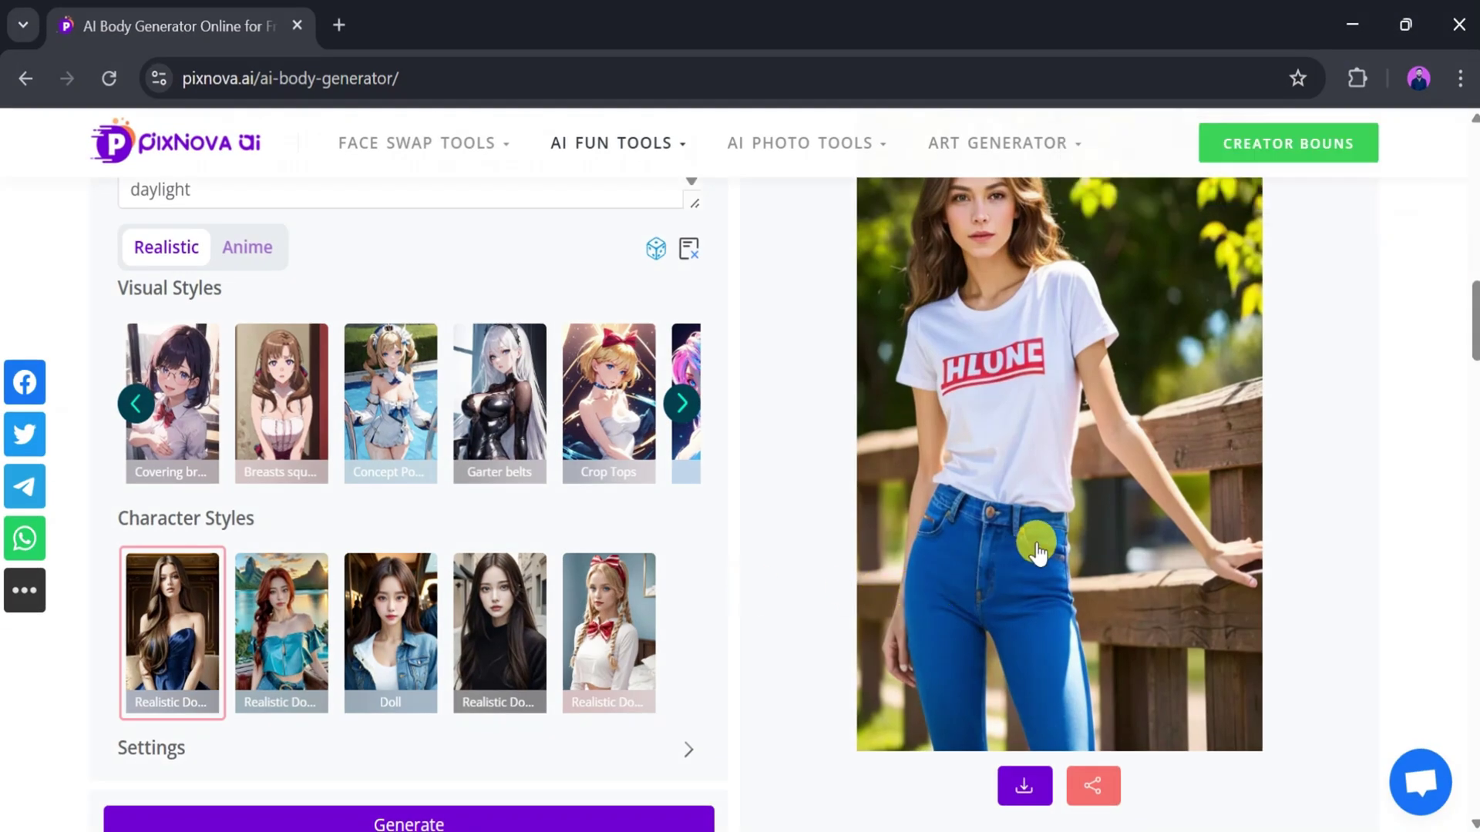
pyautogui.scroll(1, 1037, 552)
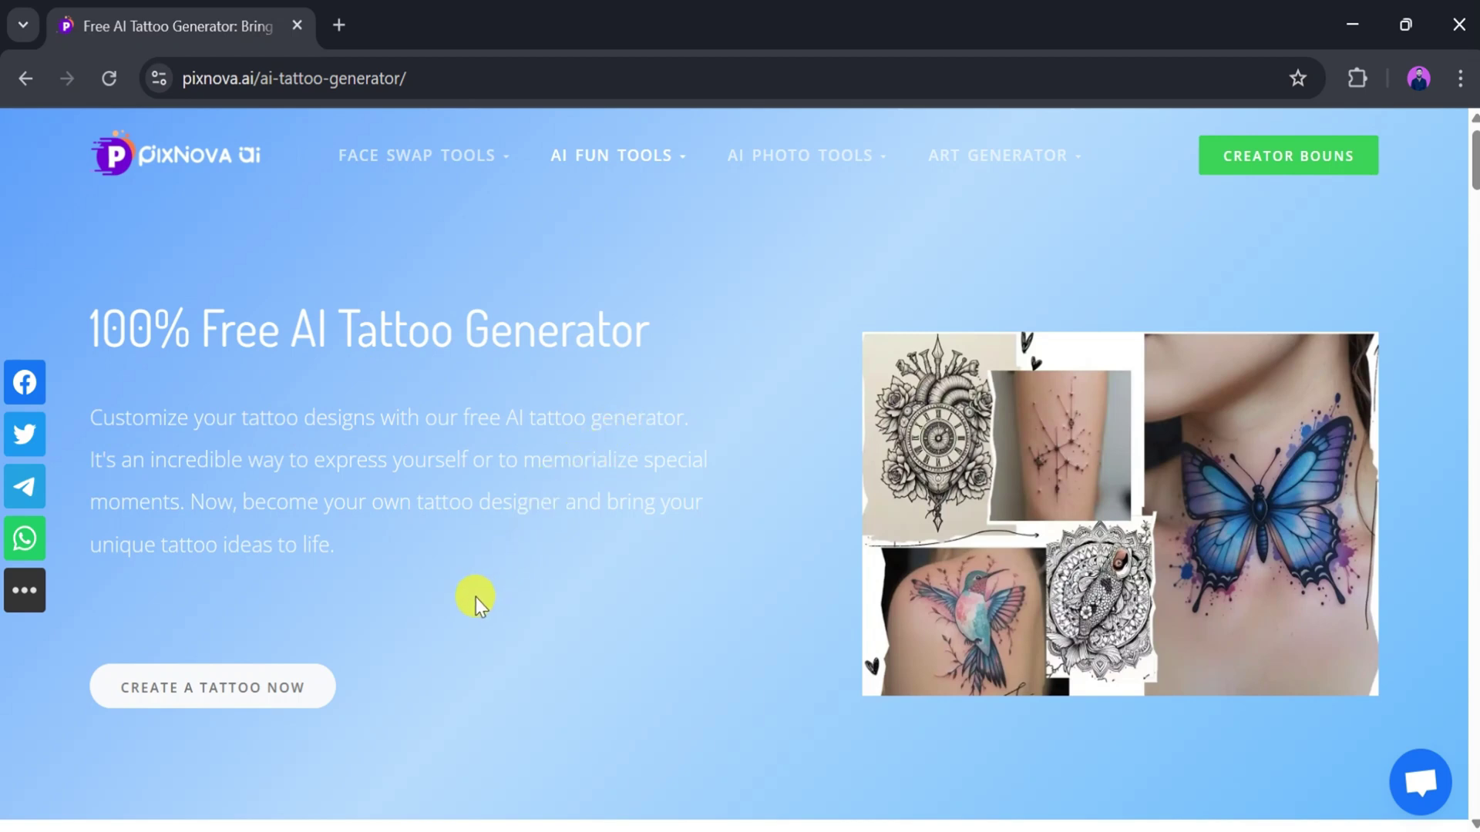
# Step: Scroll down to the Tattoo Generator Playground's prompt and tattoo style options
pyautogui.scroll(-5, 475, 598)
pyautogui.scroll(-3, 475, 598)
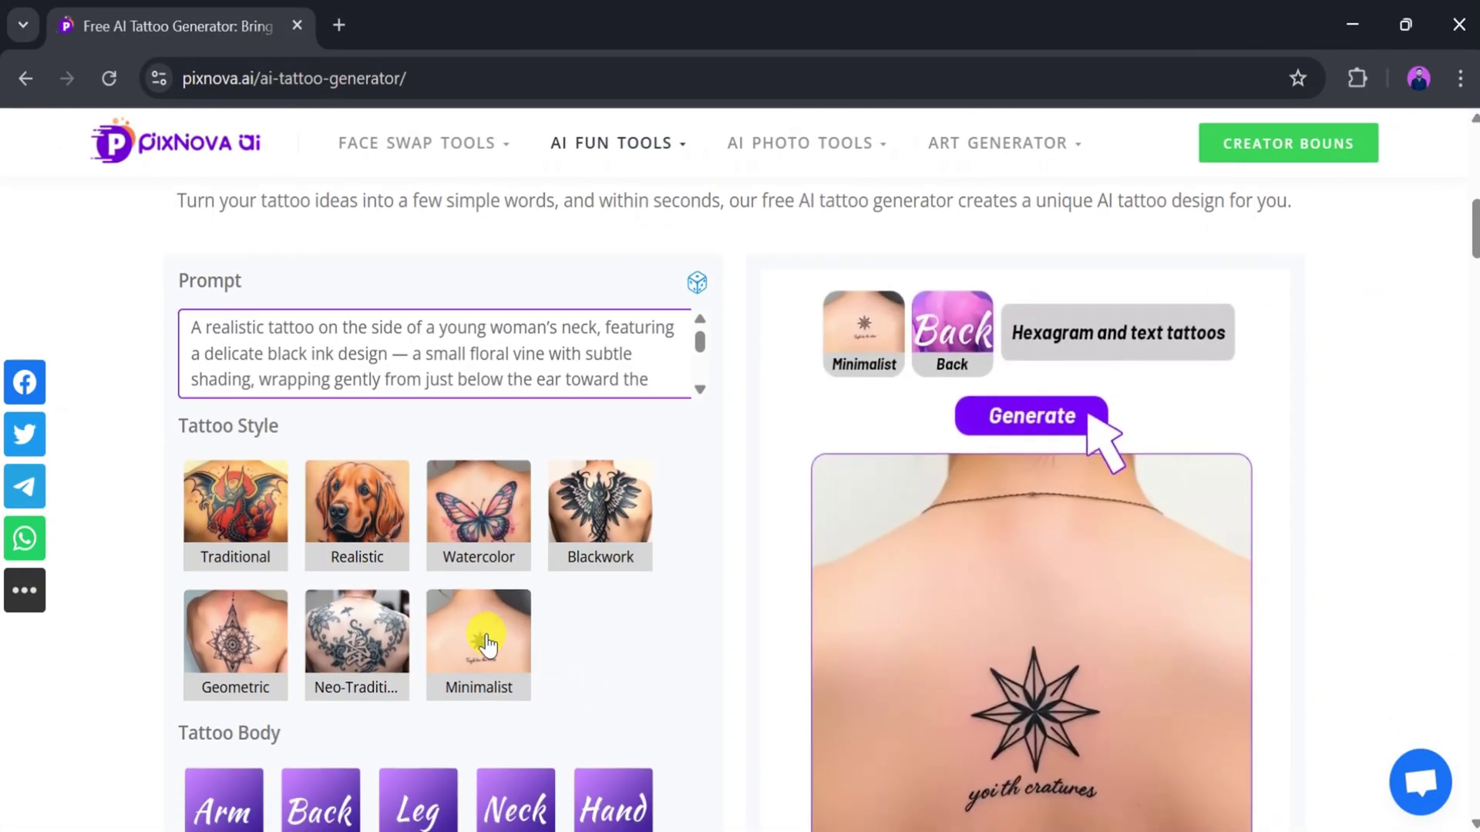
# Step: Generate a Minimalist-style neck tattoo image of a small leafy vine
pyautogui.click(537, 663)
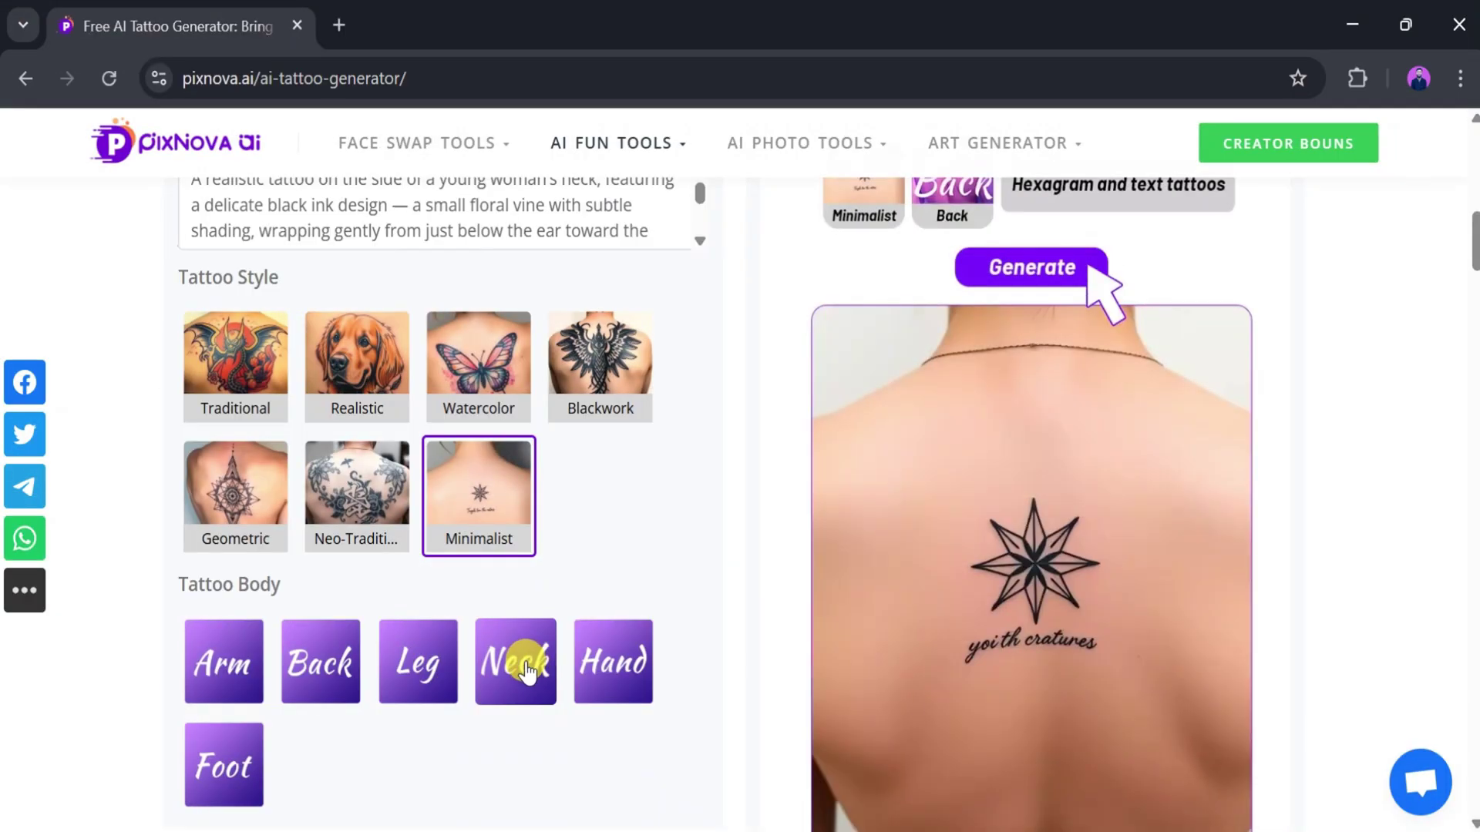
pyautogui.click(527, 673)
pyautogui.scroll(-3, 668, 713)
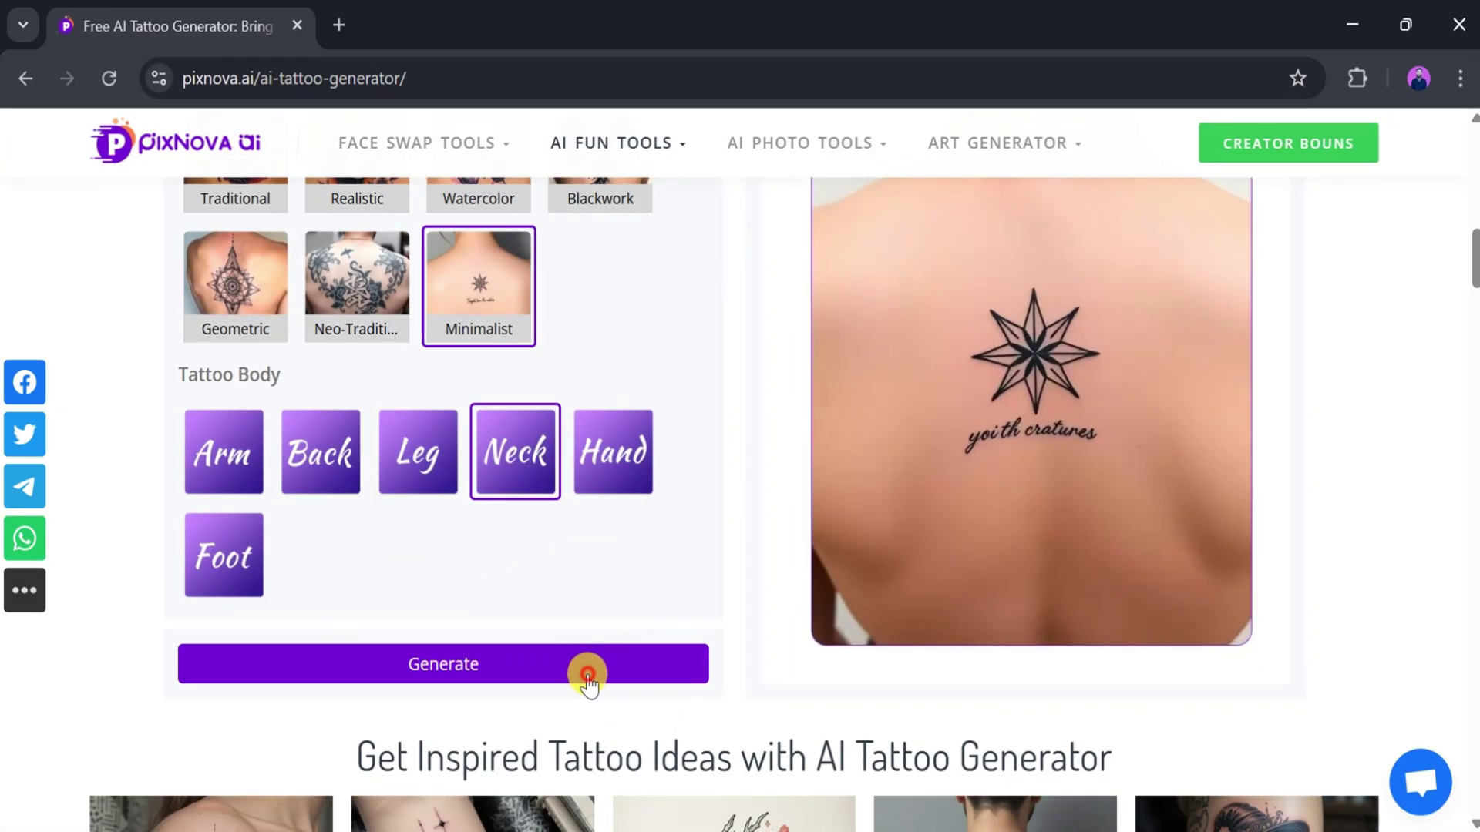
pyautogui.click(588, 674)
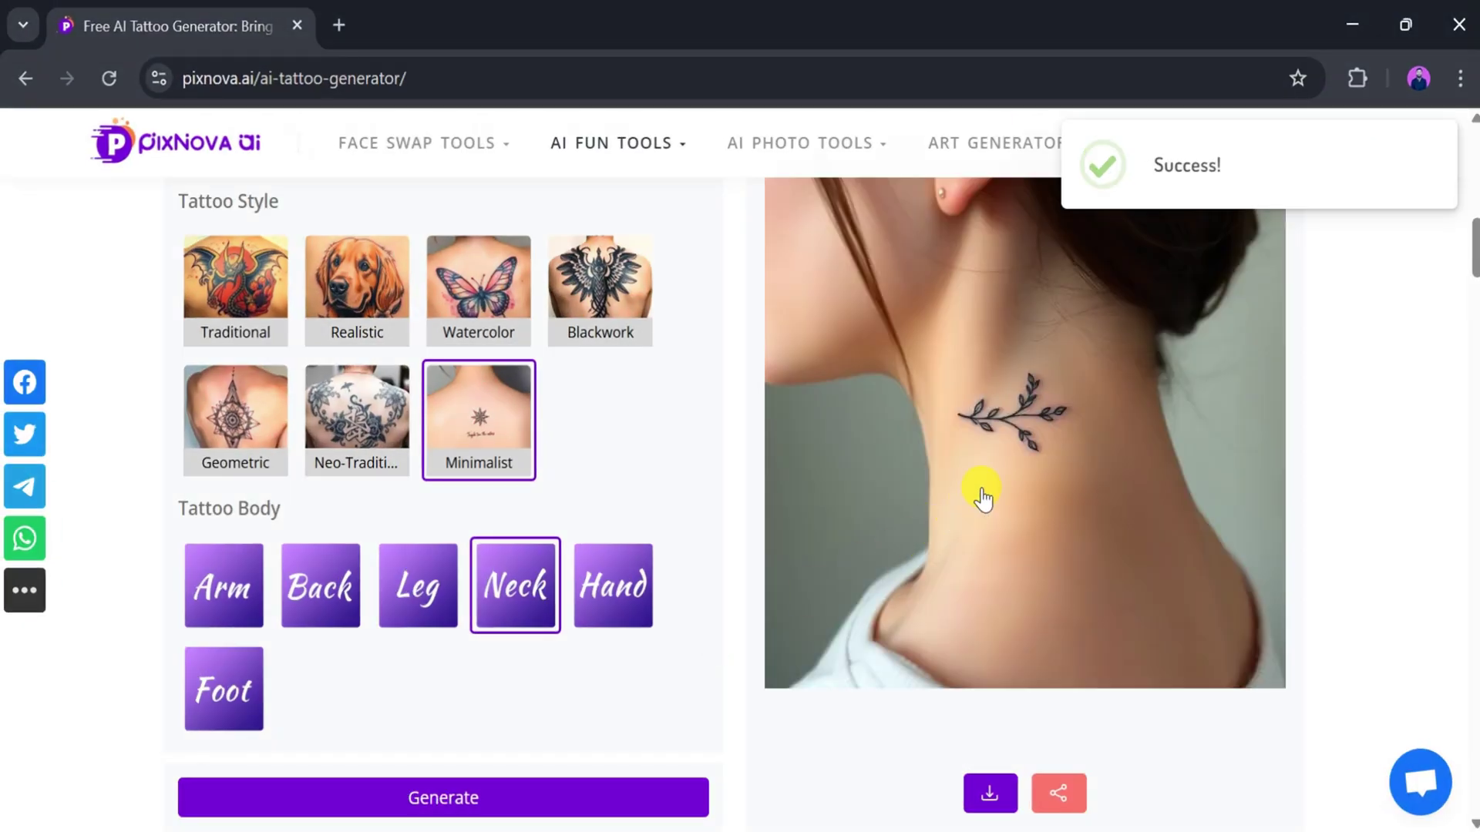
# Step: Generate a lion arm tattoo from the pasted prompt and download it as pixnova-out-0.jpg
pyautogui.scroll(1, 981, 495)
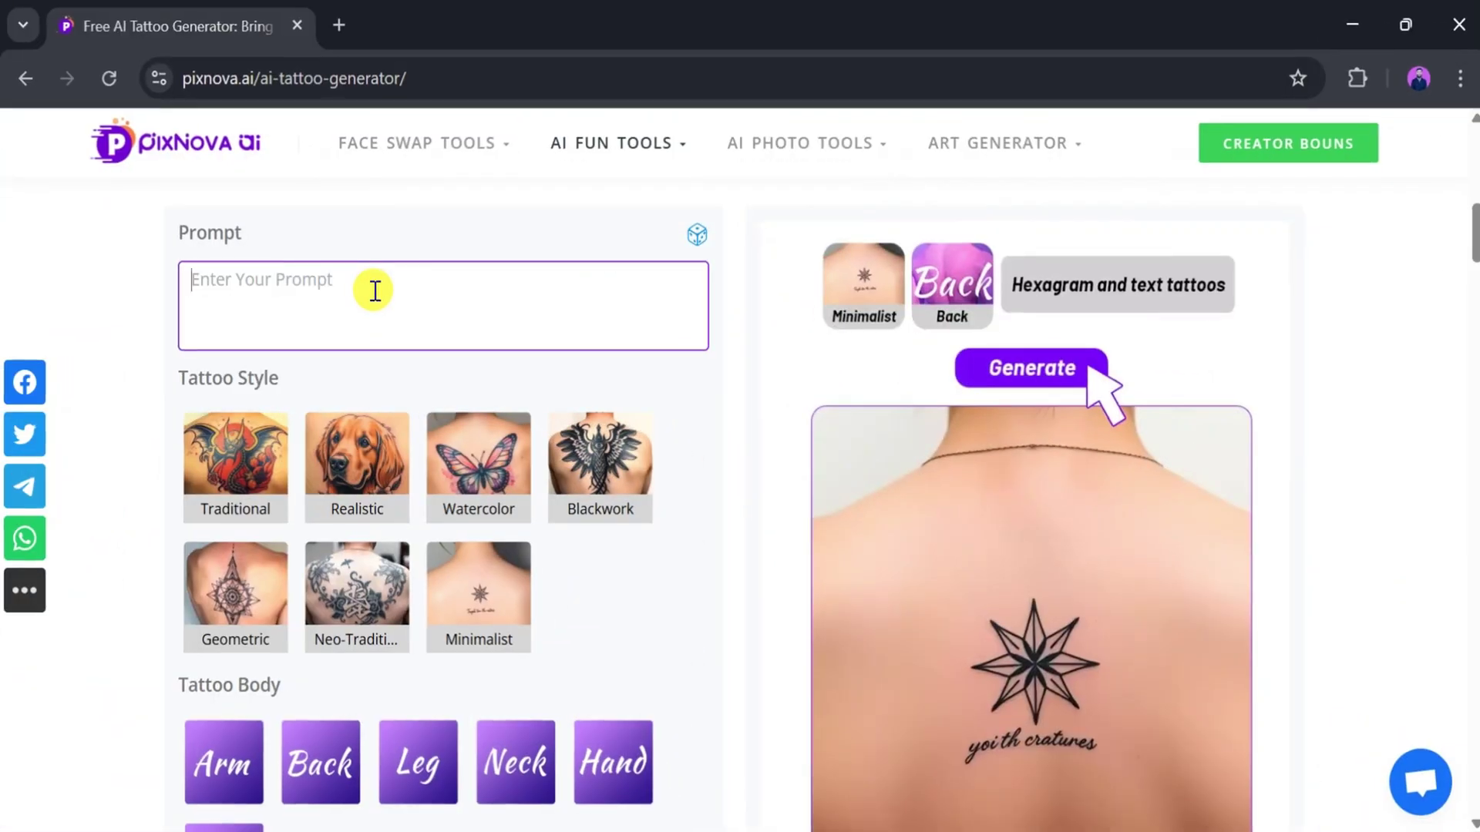
pyautogui.hotkey('ctrl', 'v')
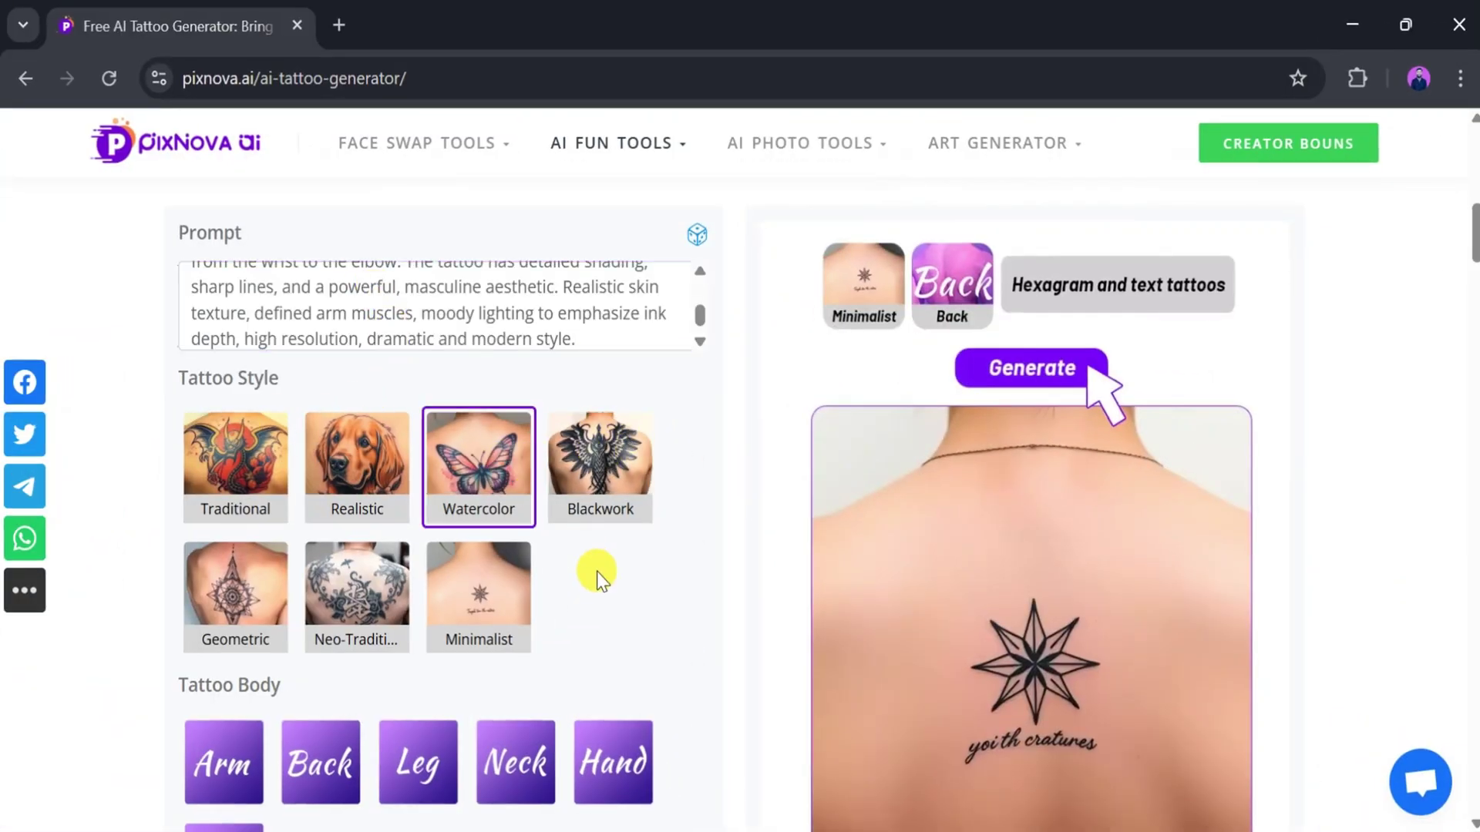
pyautogui.scroll(-1, 595, 571)
pyautogui.scroll(-2, 346, 702)
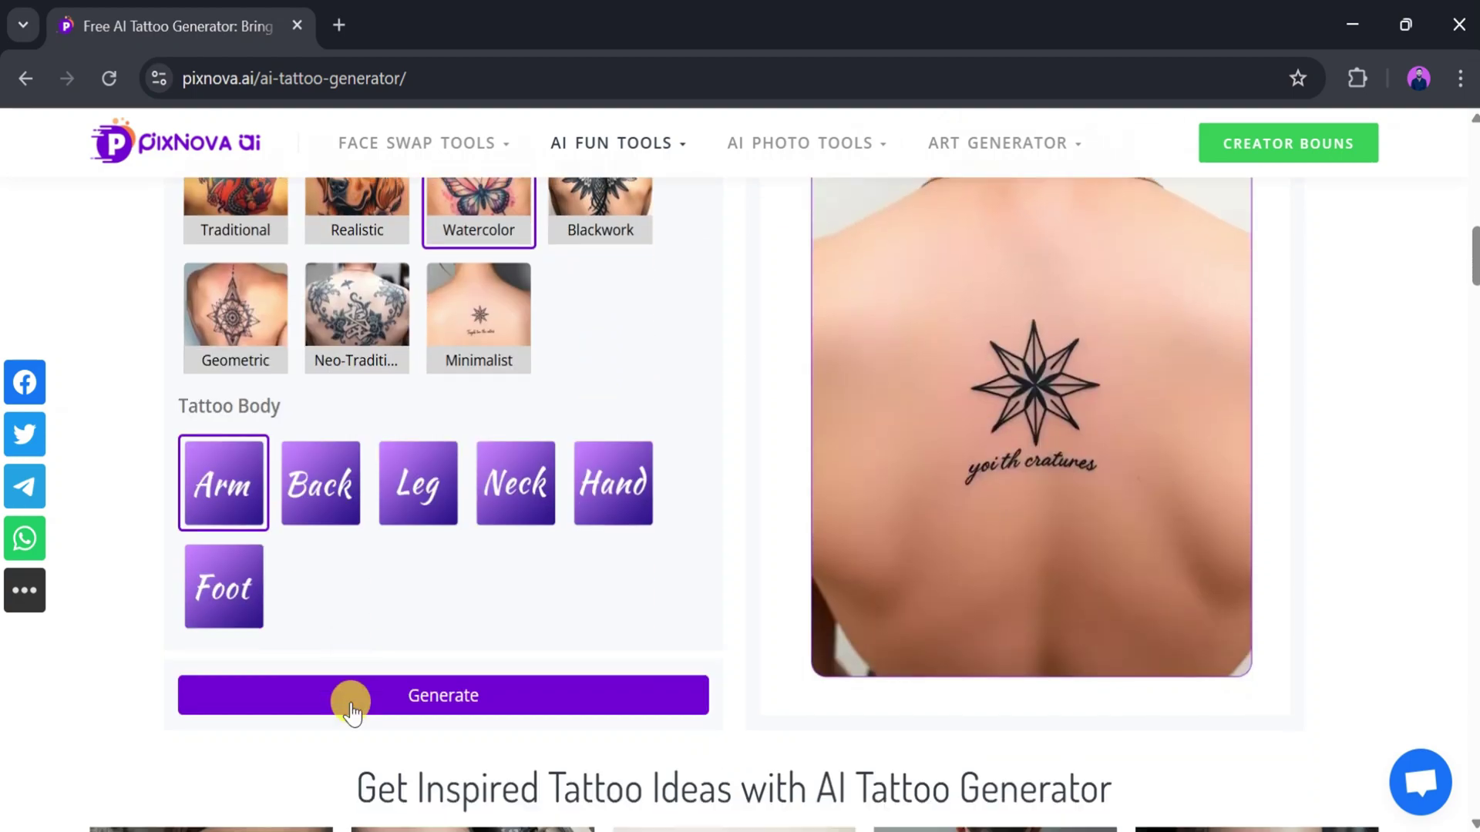
pyautogui.click(413, 669)
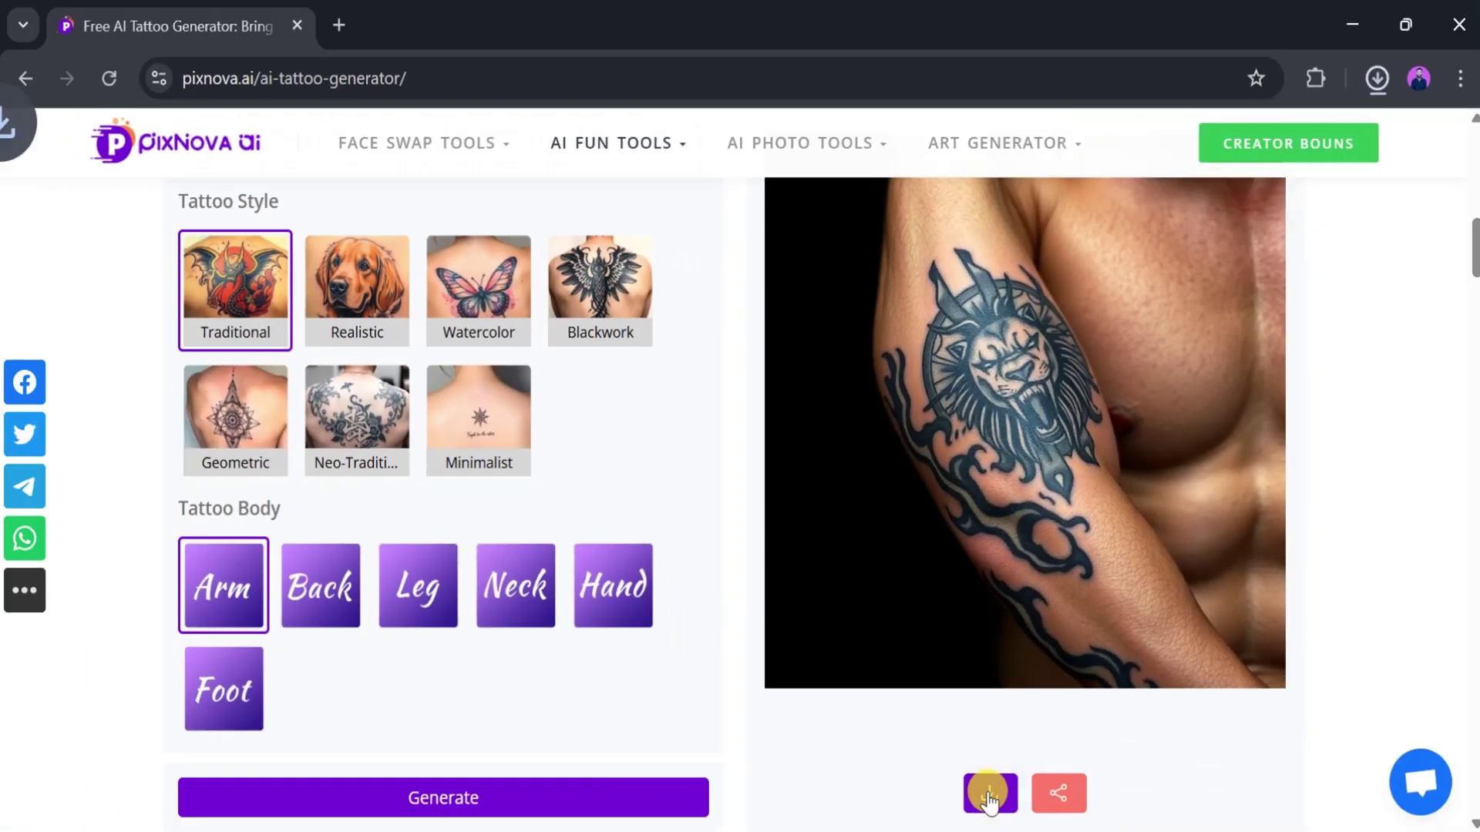
pyautogui.click(990, 794)
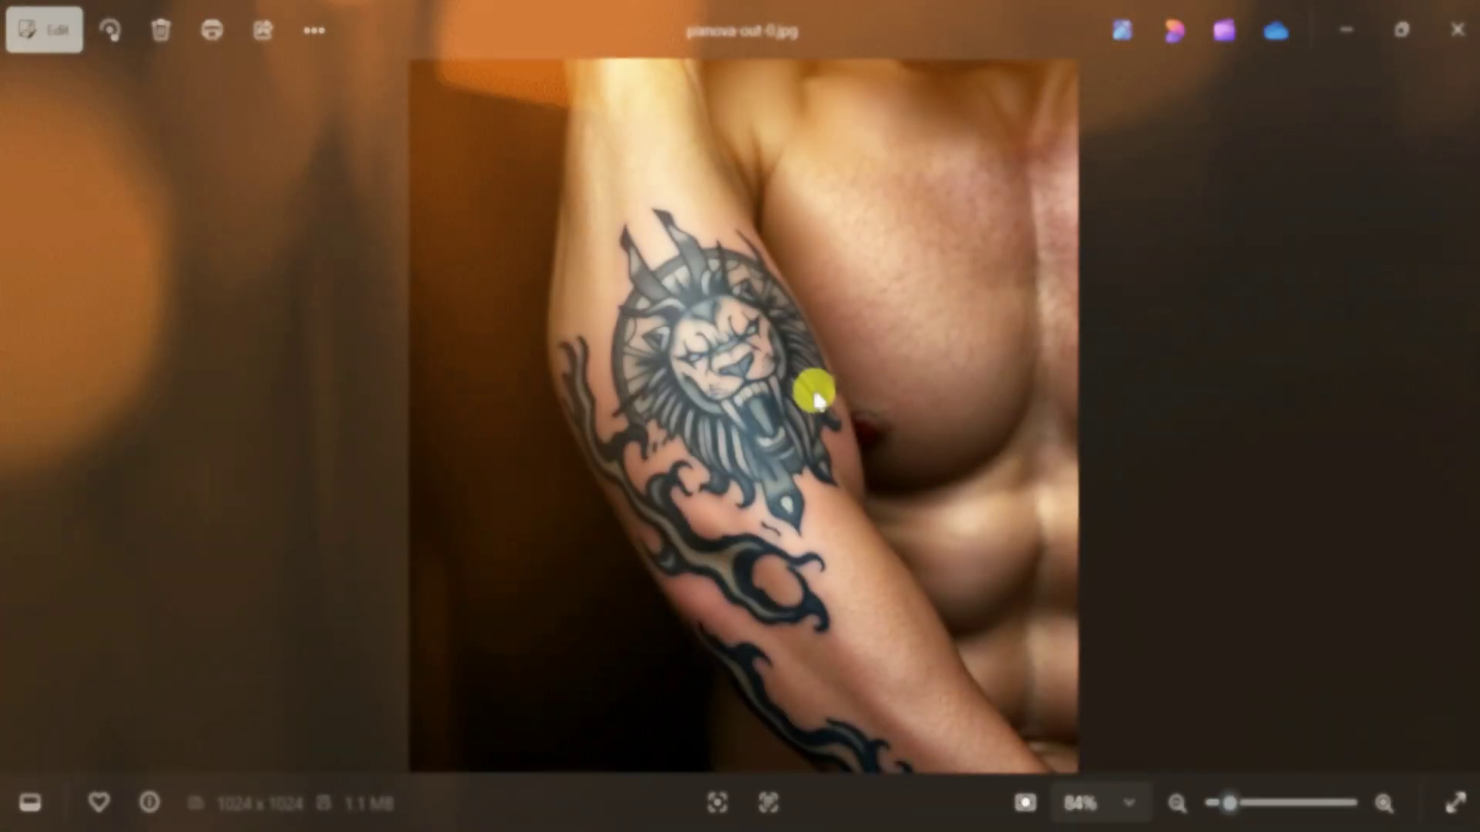
pyautogui.scroll(5, 817, 393)
# Step: Go to the AI Face Swap page from the FACE SWAP TOOLS menu
pyautogui.scroll(1, 816, 397)
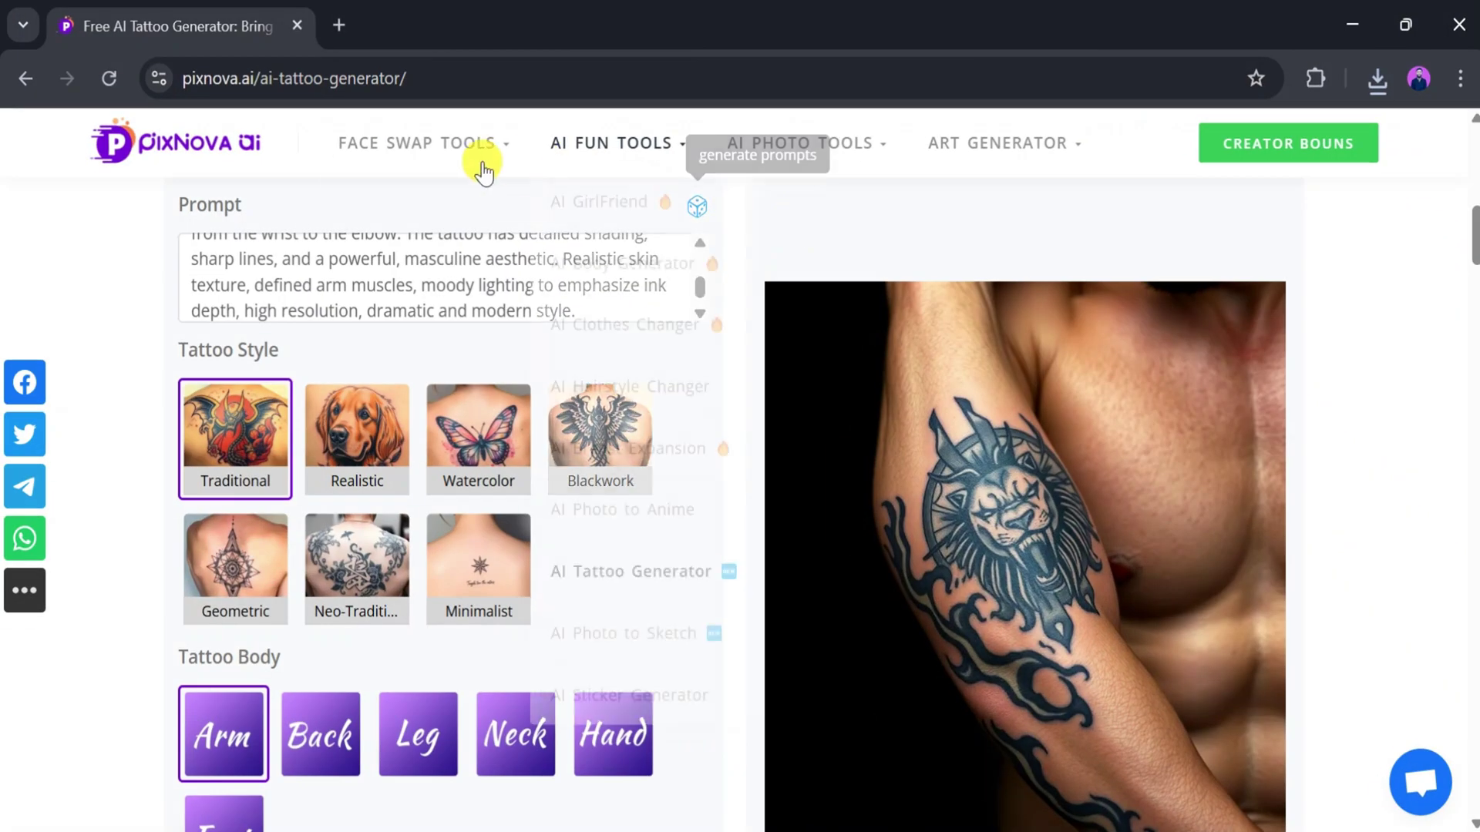
pyautogui.moveTo(468, 152)
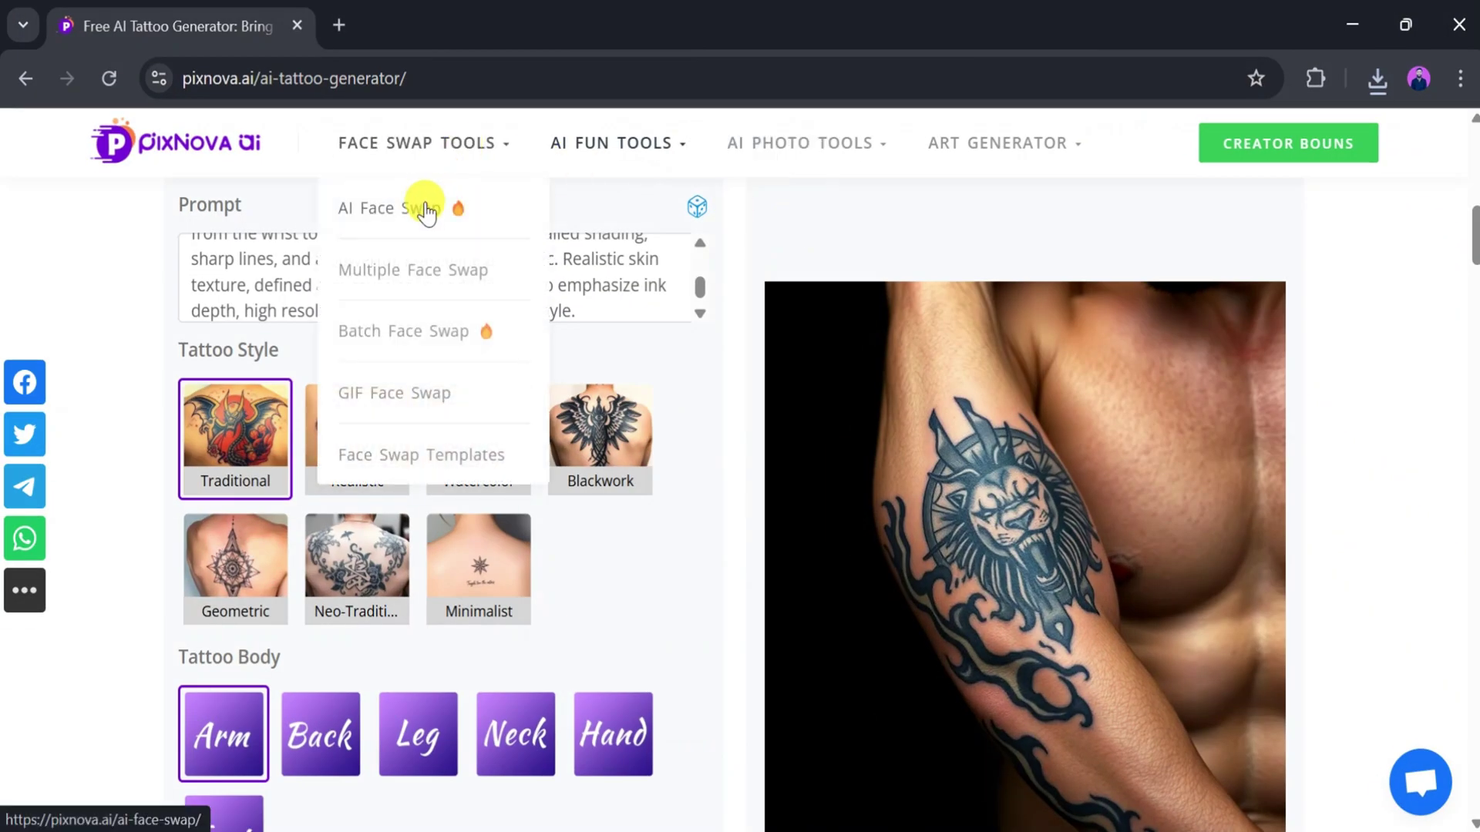
pyautogui.click(426, 212)
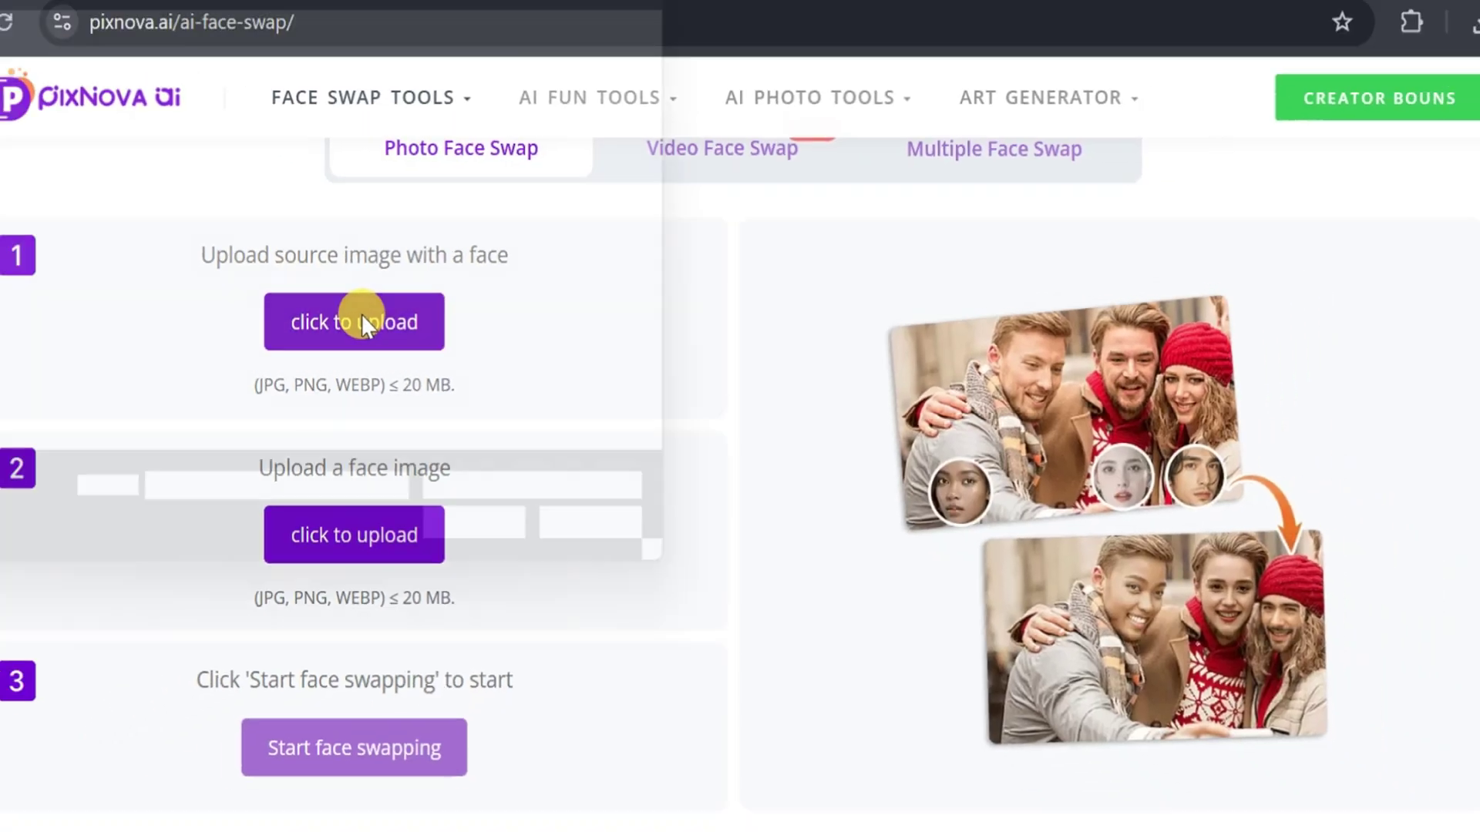
# Step: Upload a source photo with a face and the face image to swap in, then start the swap
pyautogui.click(361, 313)
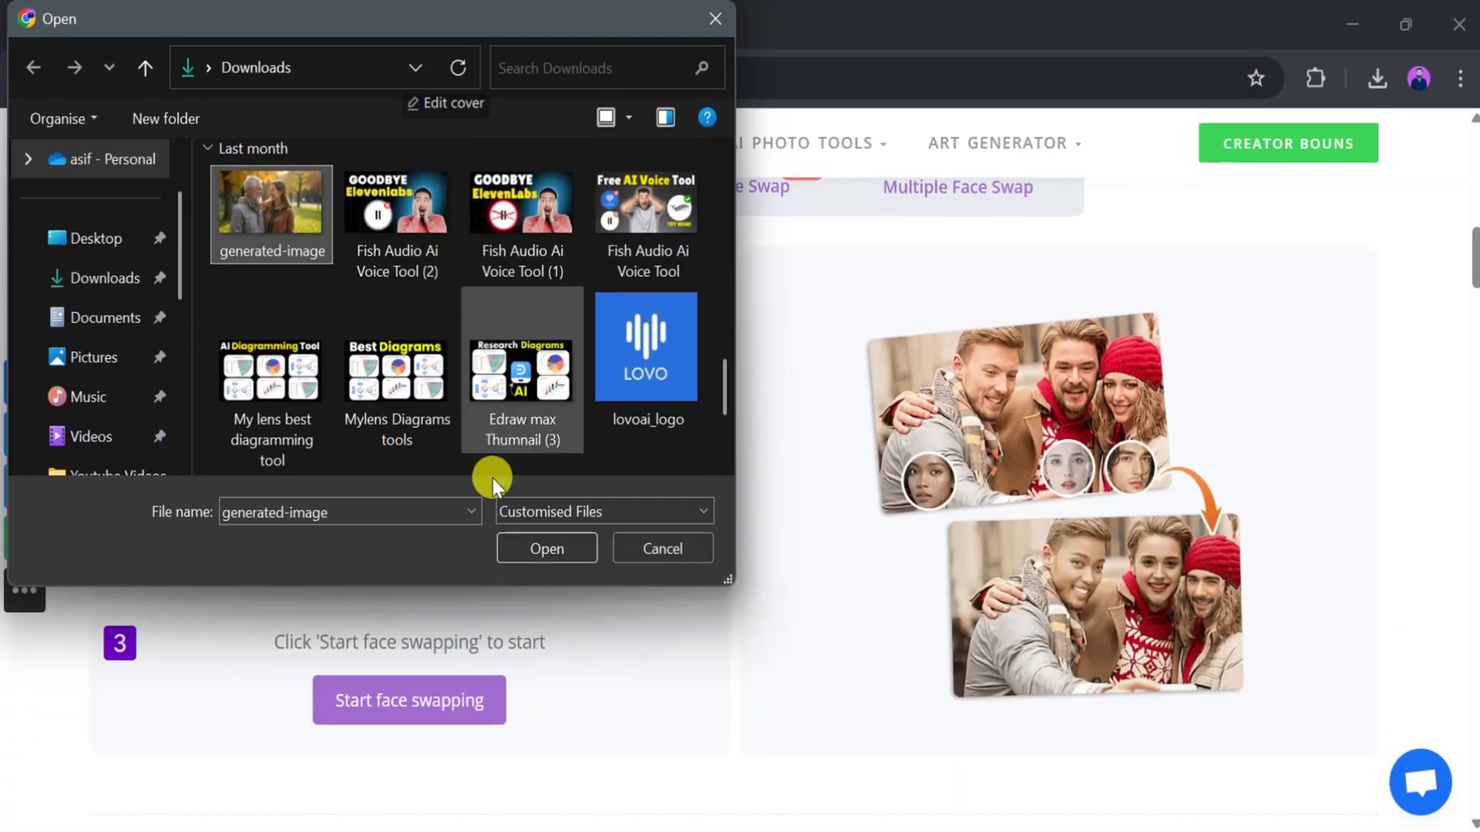
pyautogui.click(527, 550)
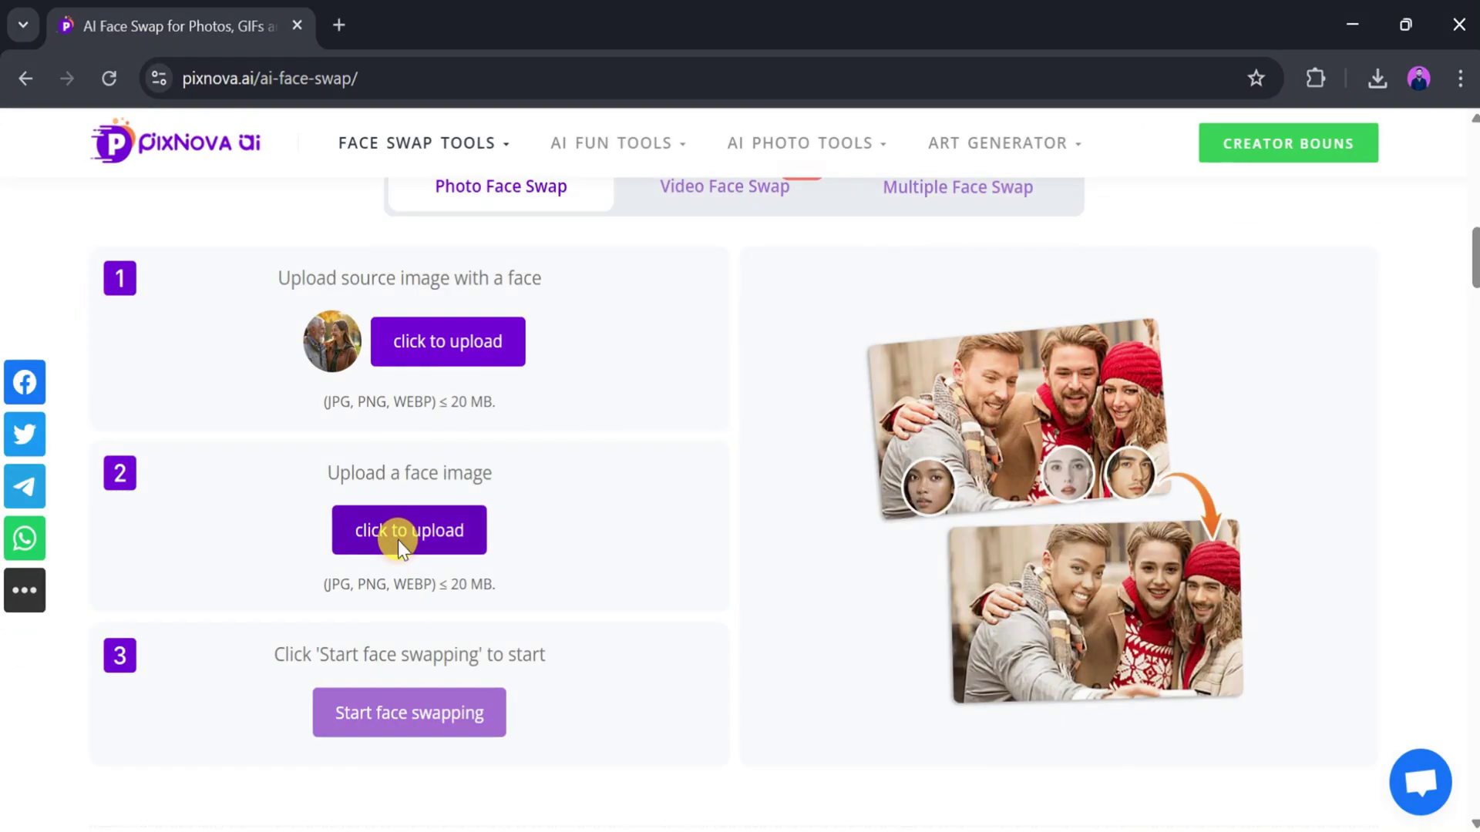
pyautogui.click(398, 540)
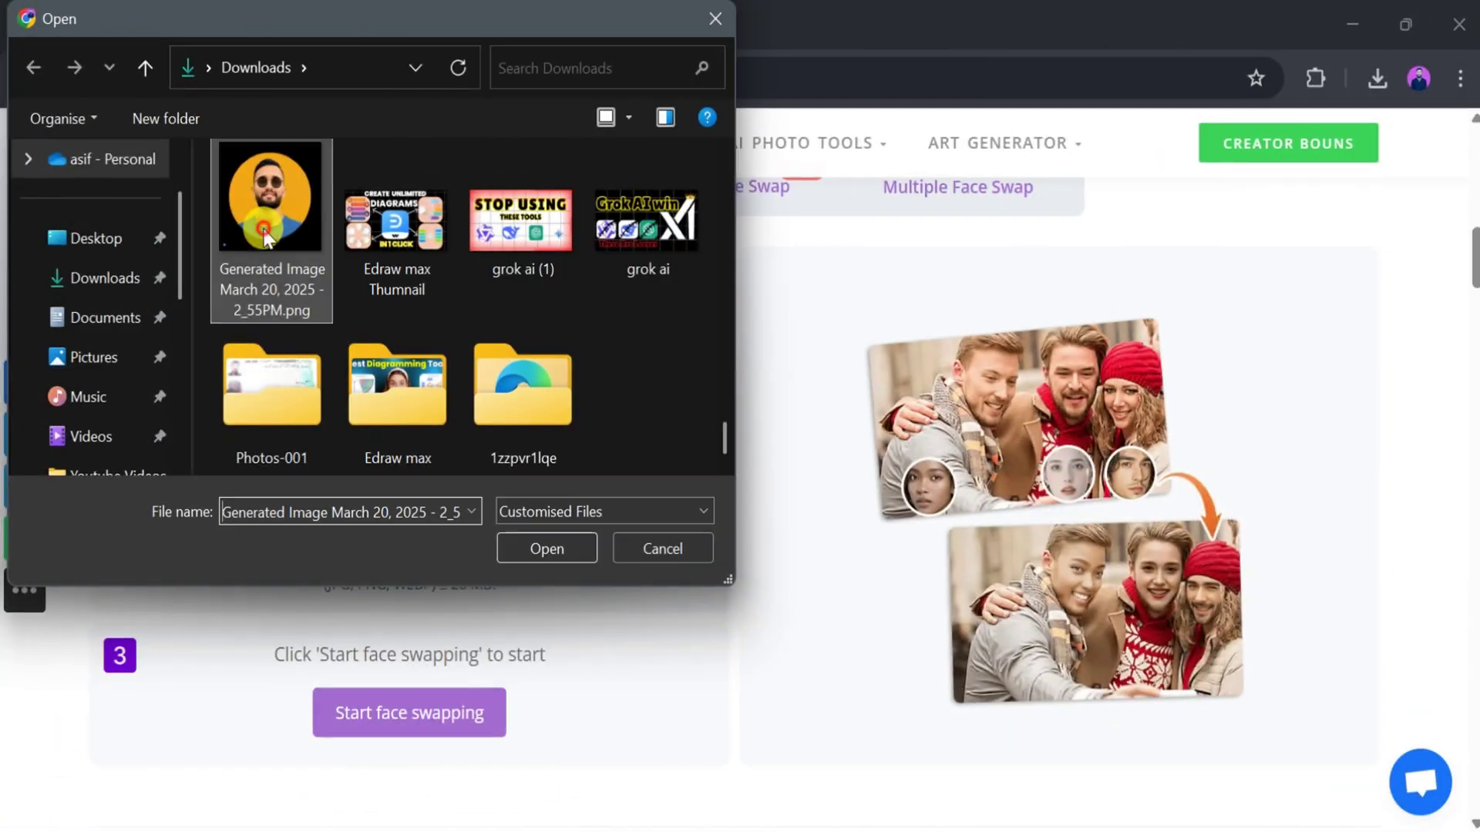
pyautogui.click(556, 545)
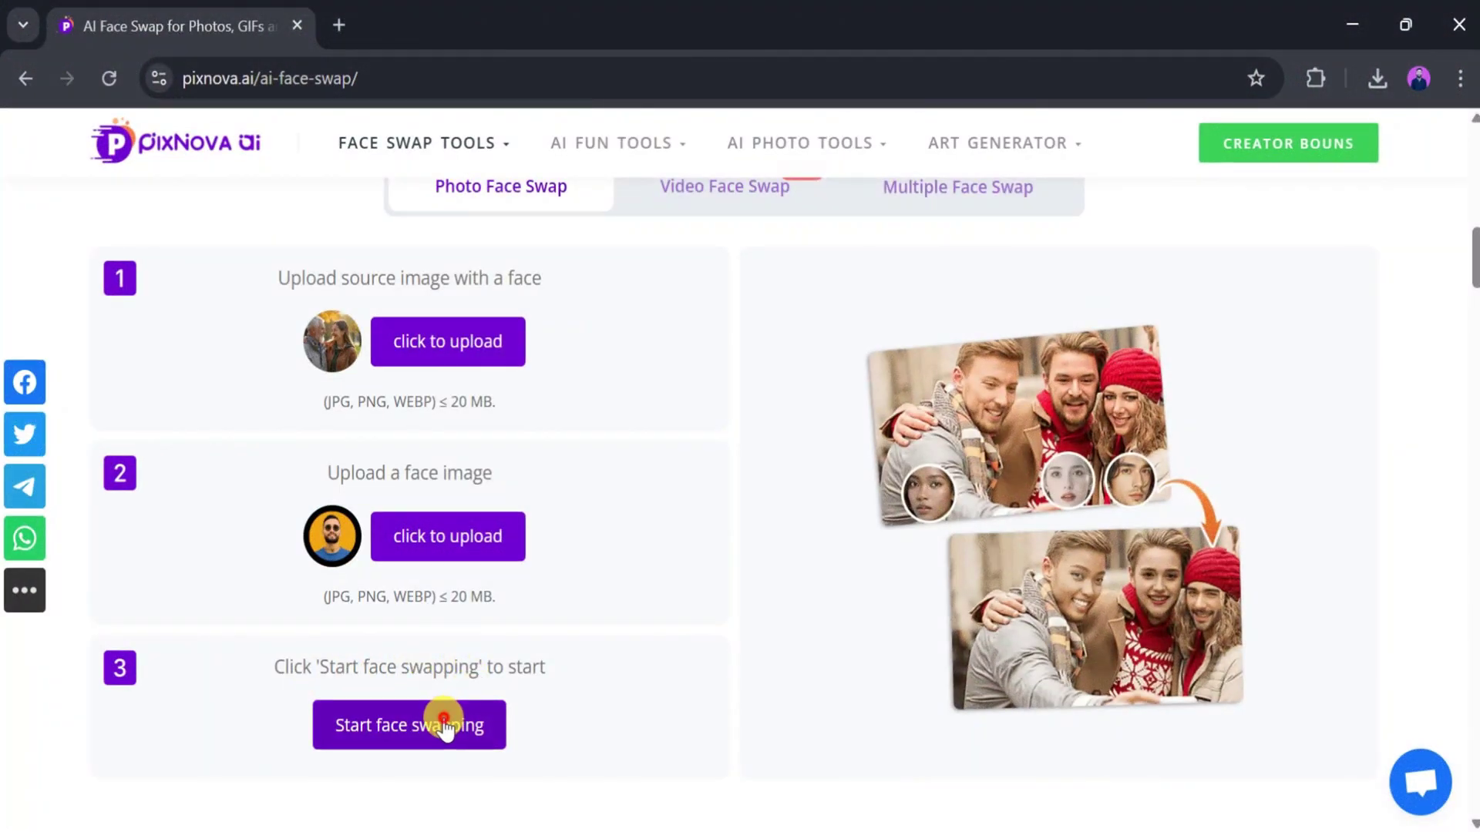
pyautogui.click(445, 728)
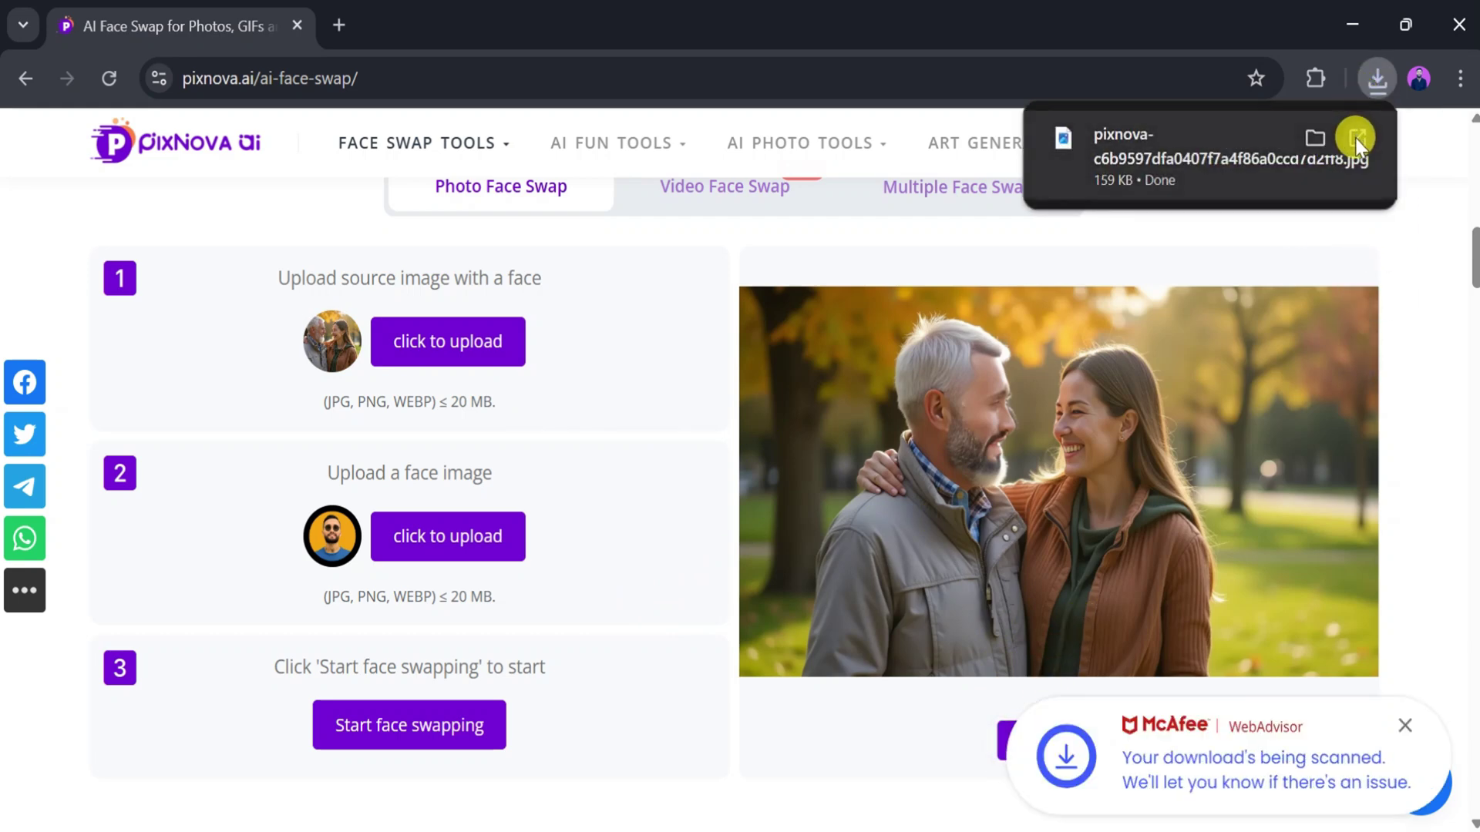
# Step: Open the downloaded face-swapped park JPG in Windows Photos and compare it with generated-image.png
pyautogui.click(1355, 137)
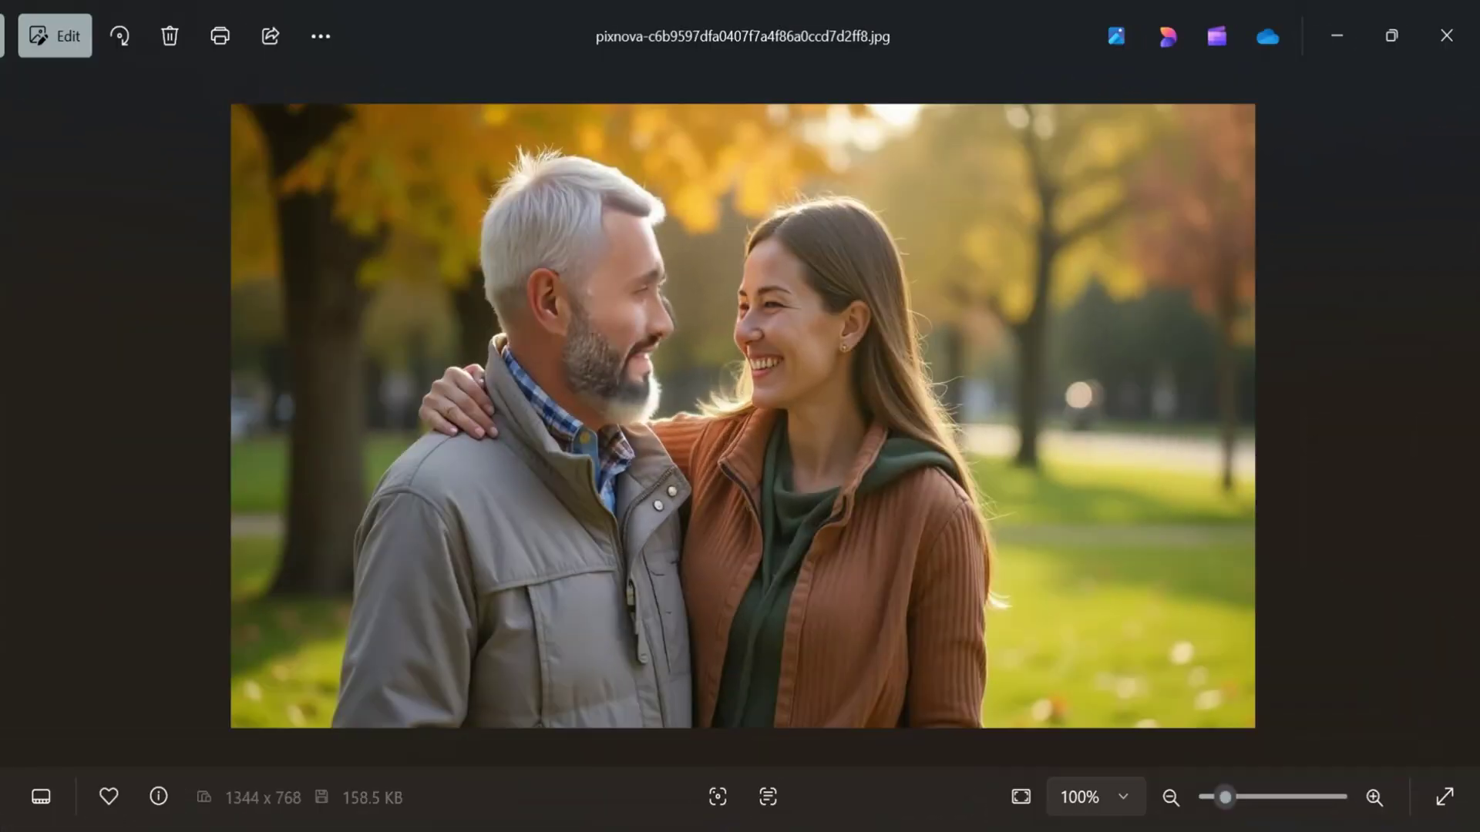
pyautogui.moveTo(975, 828)
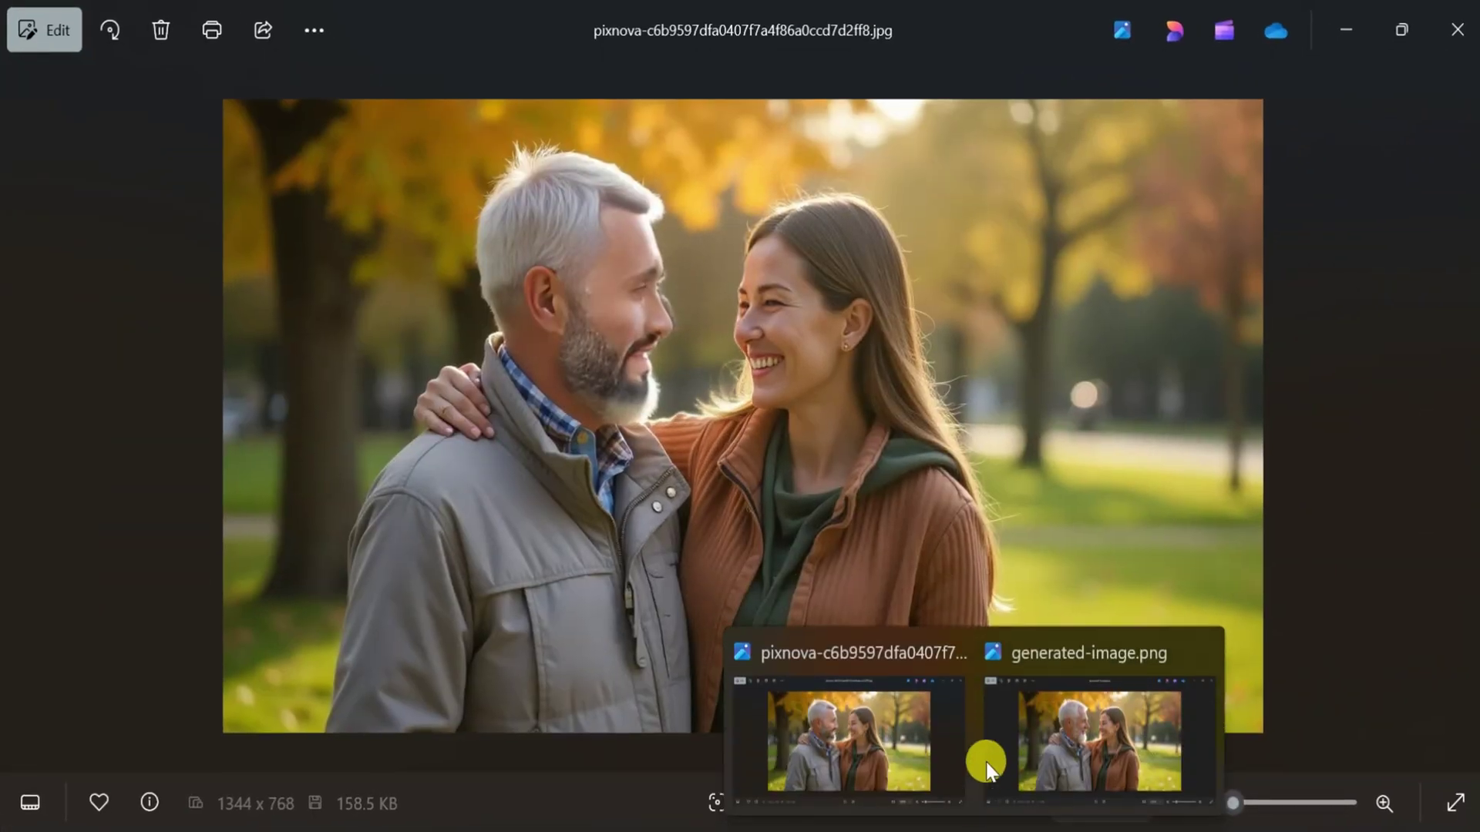
pyautogui.moveTo(1042, 729)
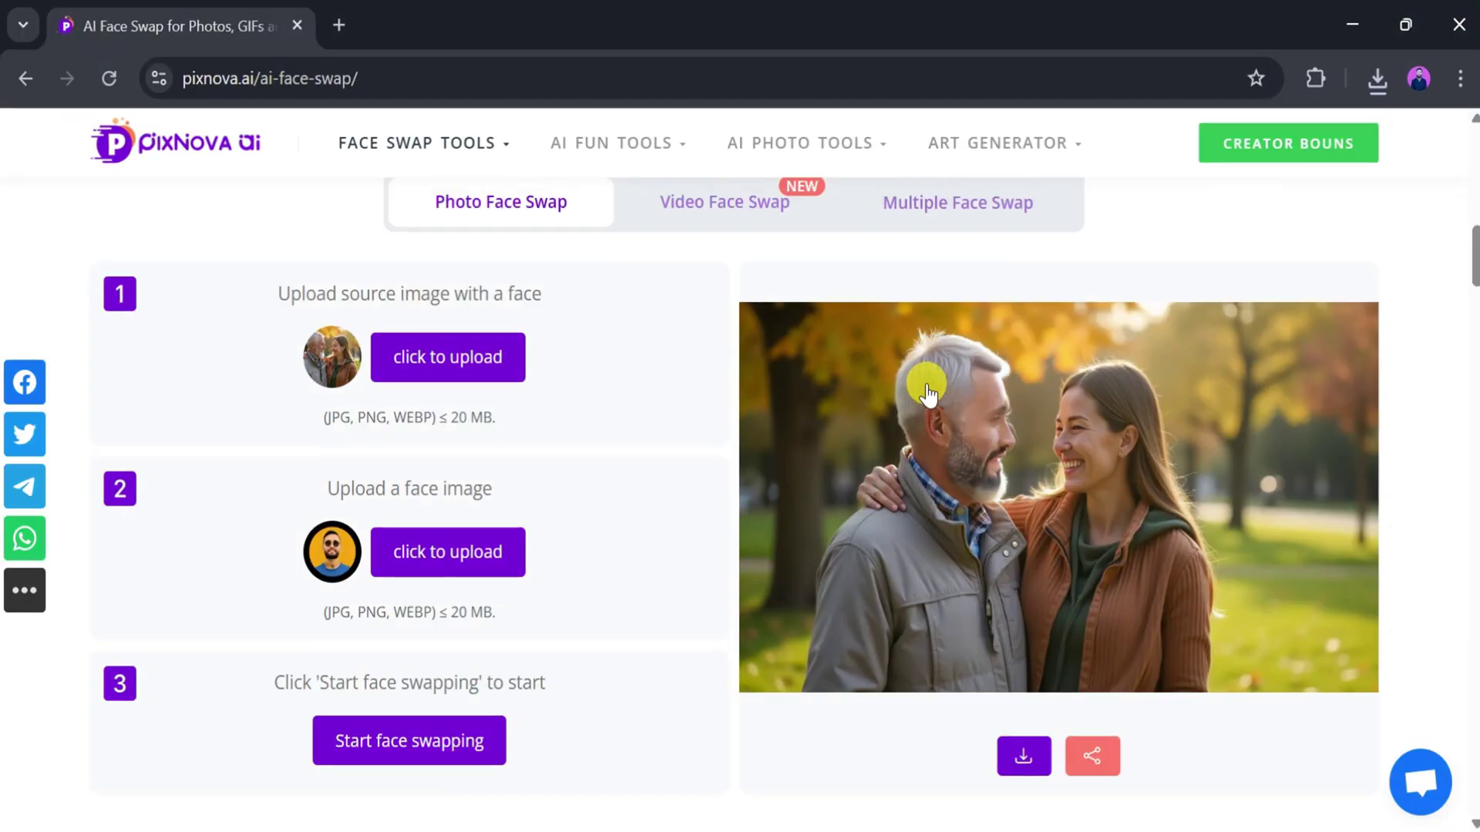
# Step: Scroll back up the Face Swap page toward the AI FUN TOOLS menu
pyautogui.scroll(2, 927, 393)
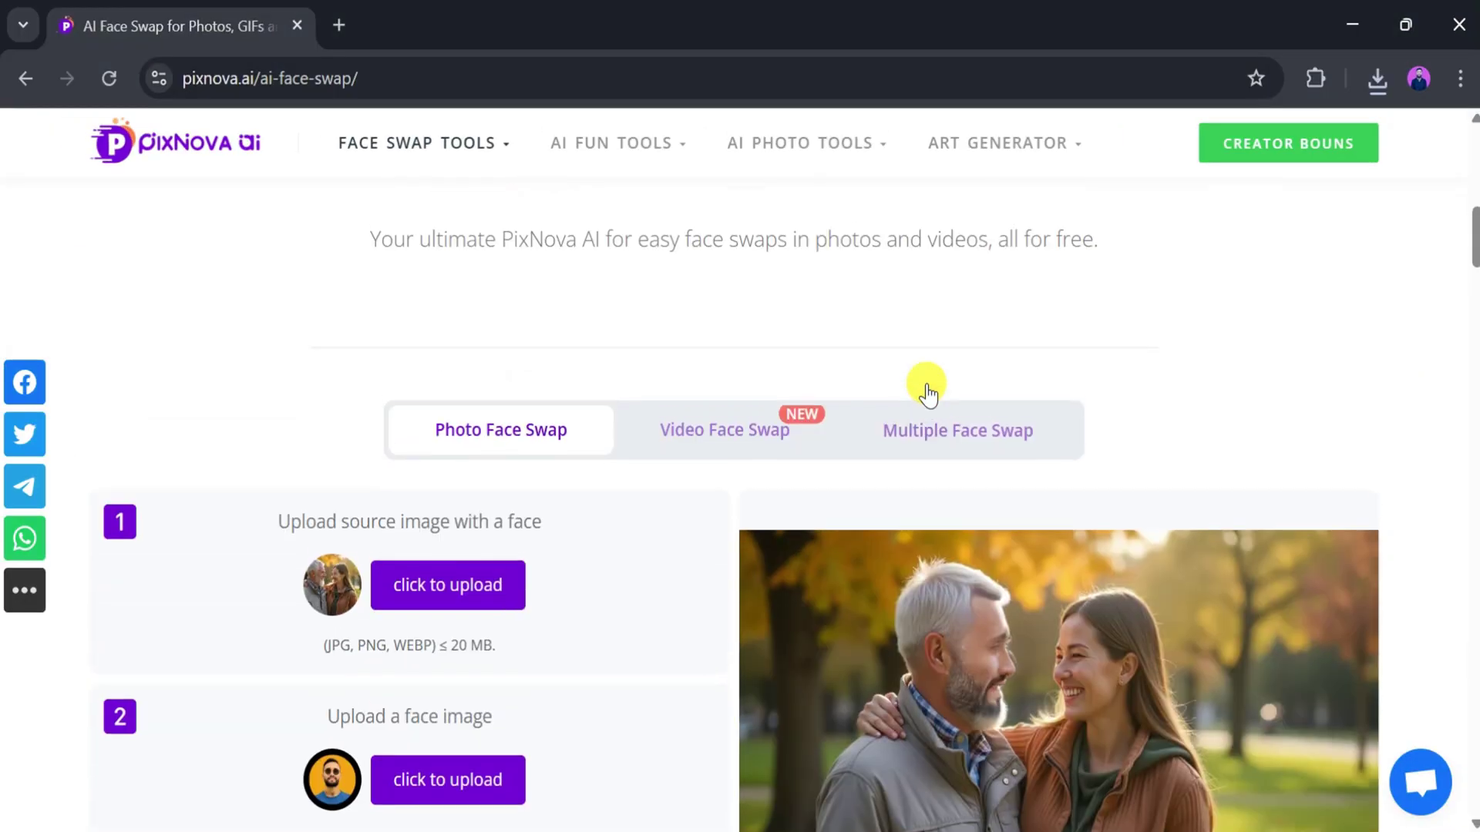